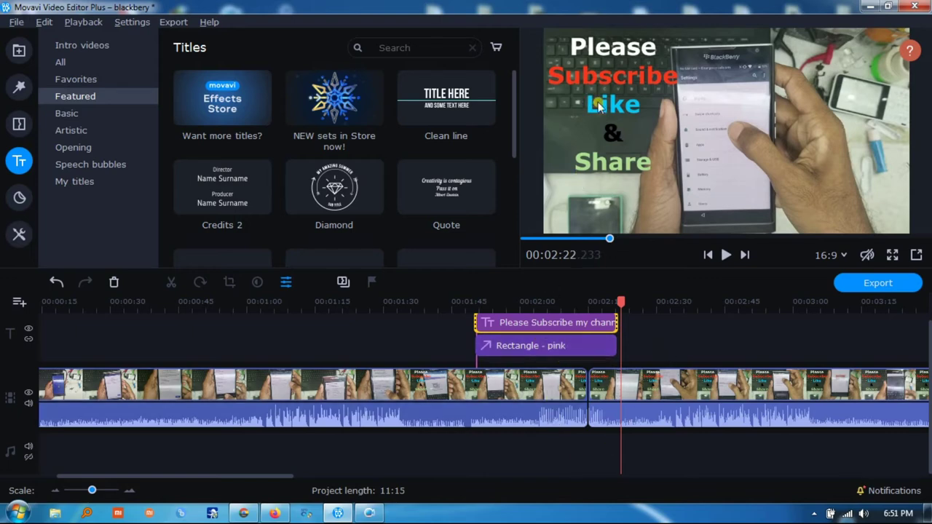
# Step: Add a Simple text title on the title track at about 2:31 and extend its clip past the three-minute mark
pyautogui.click(691, 353)
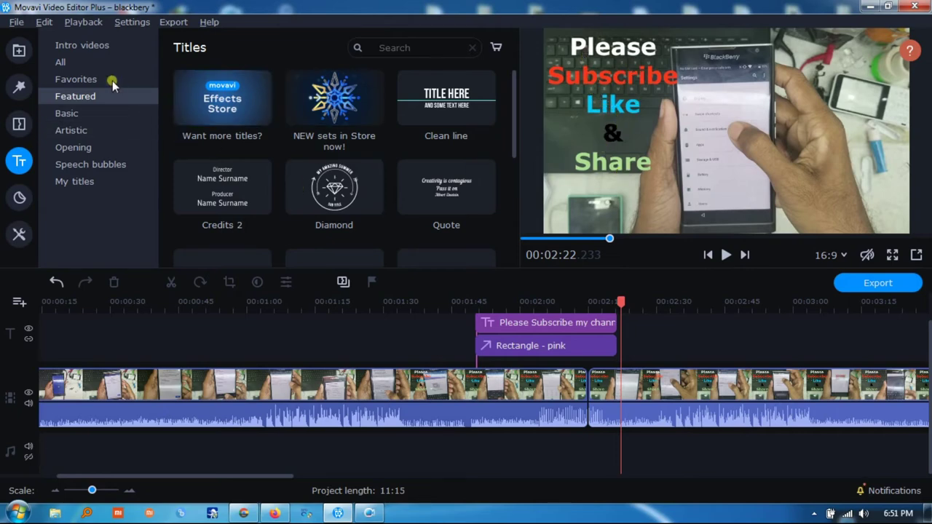
pyautogui.click(60, 62)
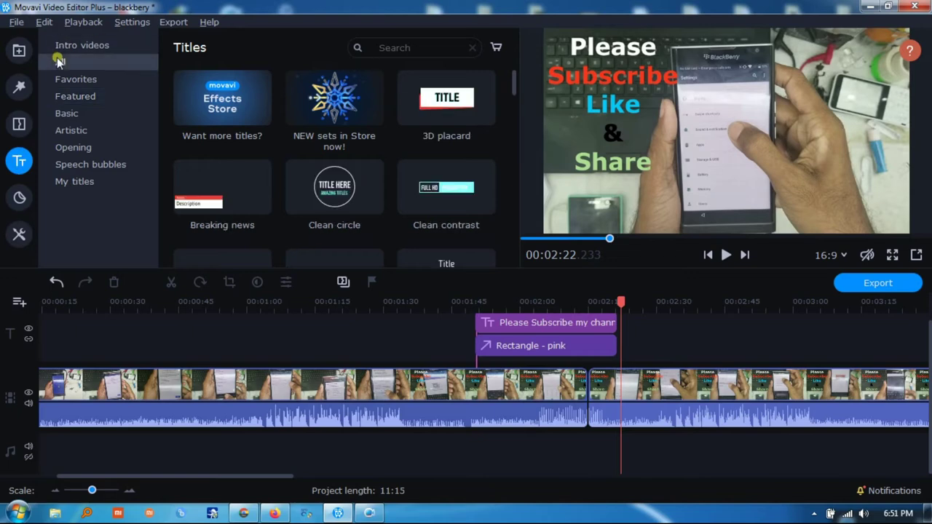
pyautogui.scroll(-10, 364, 160)
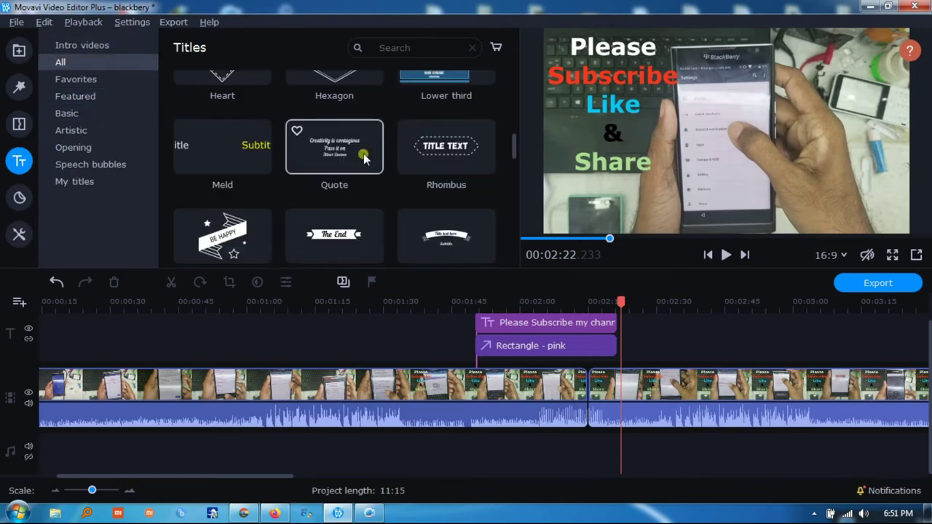
pyautogui.scroll(-3, 364, 160)
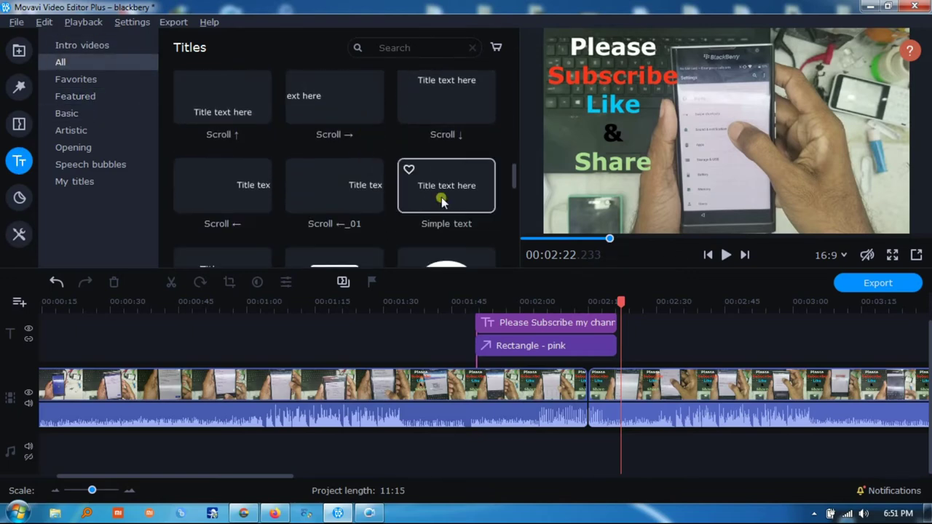
pyautogui.click(450, 191)
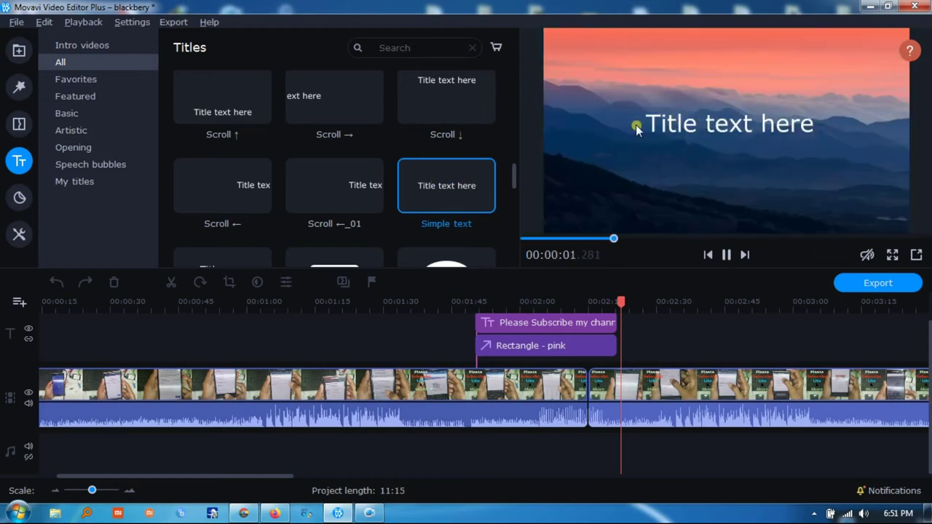
pyautogui.moveTo(447, 190); pyautogui.dragTo(661, 325)
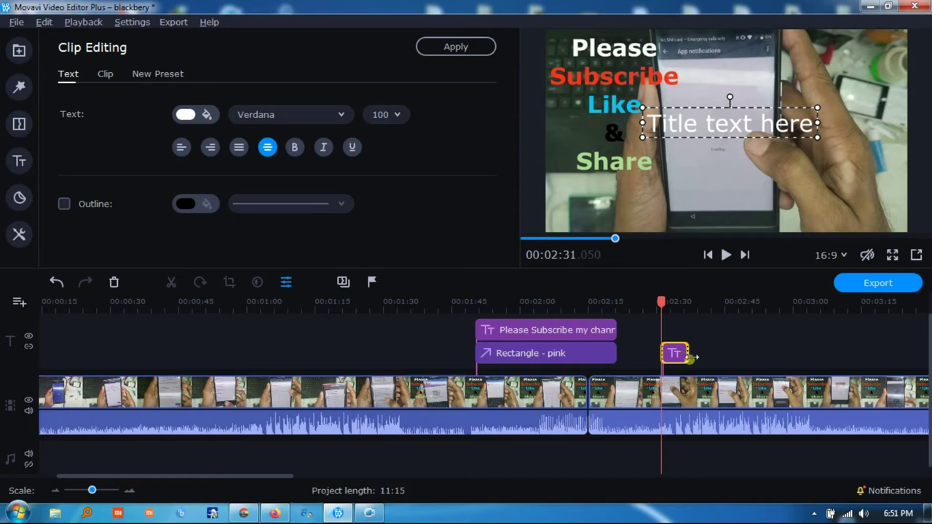
pyautogui.moveTo(691, 357); pyautogui.dragTo(827, 355)
pyautogui.click(726, 355)
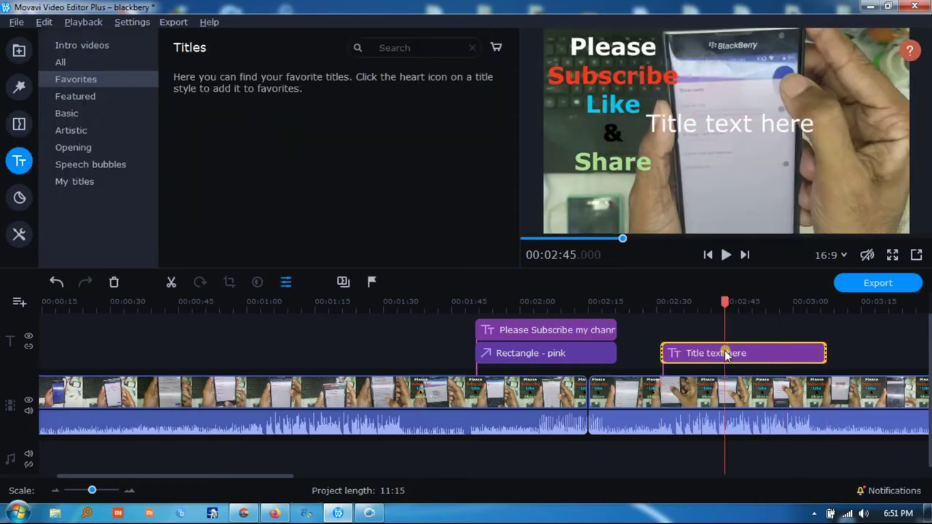
# Step: Copy the full text of the existing "Please Subscribe my channel & like or share" title
pyautogui.click(573, 331)
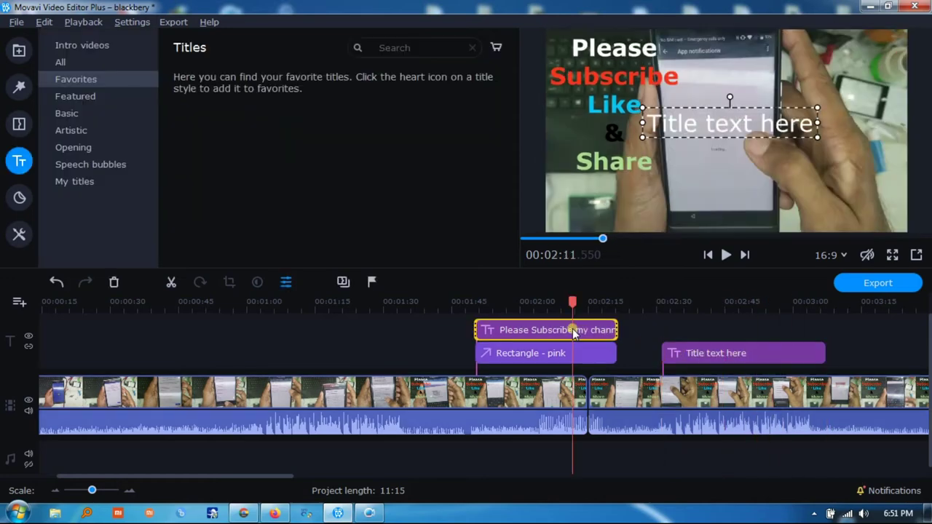
pyautogui.doubleClick(573, 331)
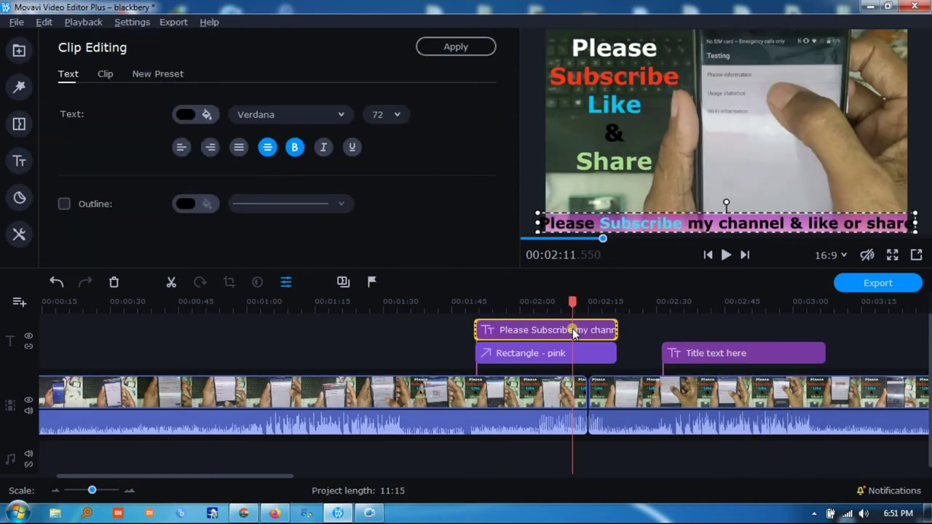
pyautogui.tripleClick(686, 224)
pyautogui.rightClick(685, 224)
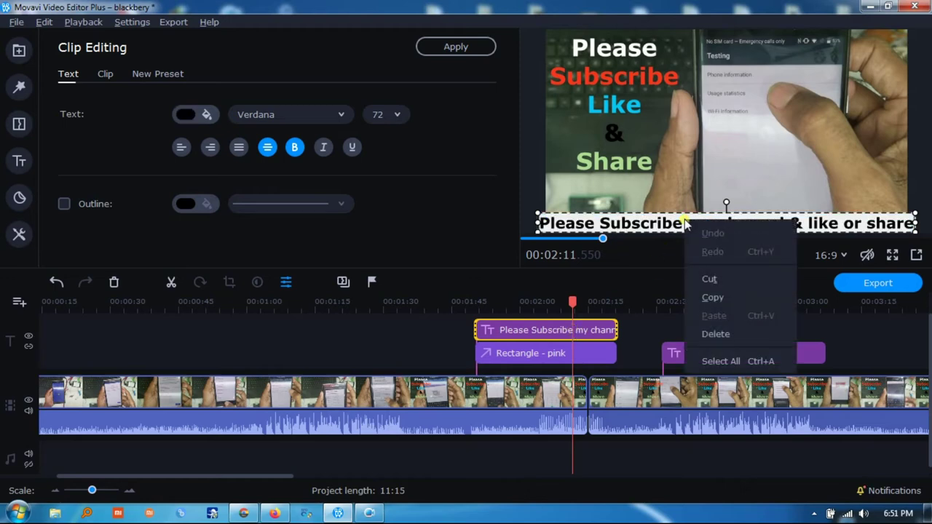
pyautogui.click(707, 296)
# Step: Move the new title to the upper right of the video frame and replace its placeholder text with the copied sentence
pyautogui.click(720, 354)
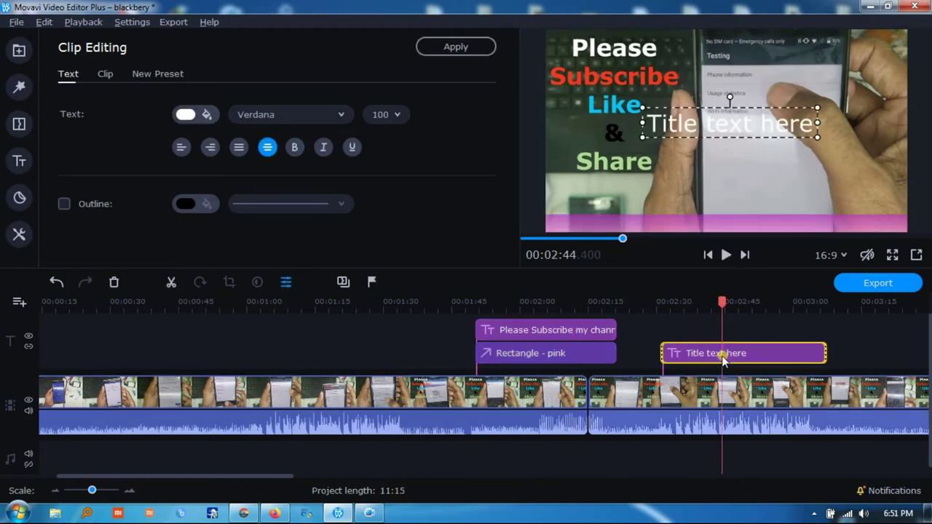
pyautogui.moveTo(689, 125); pyautogui.dragTo(782, 61)
pyautogui.doubleClick(782, 61)
pyautogui.rightClick(782, 62)
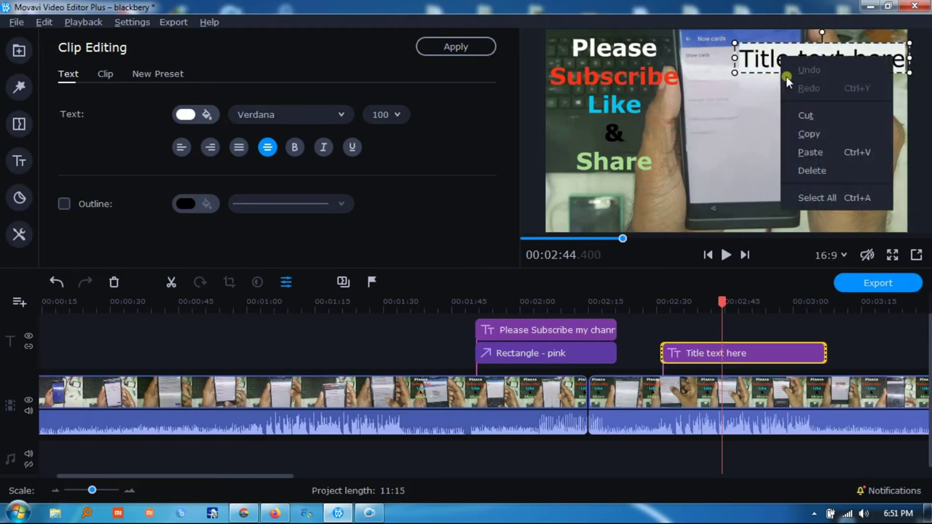
pyautogui.click(811, 152)
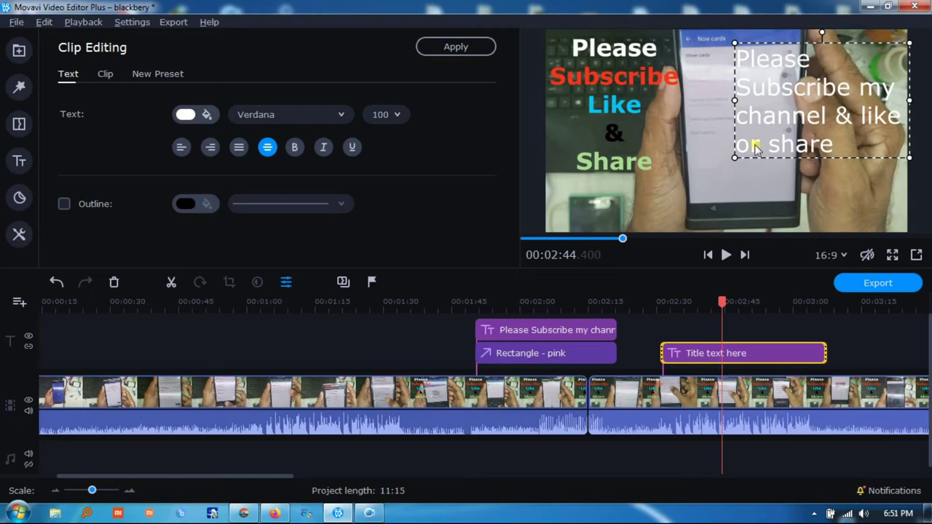
# Step: Center the new title's text and narrow its text box into a column along the frame's right edge
pyautogui.tripleClick(800, 109)
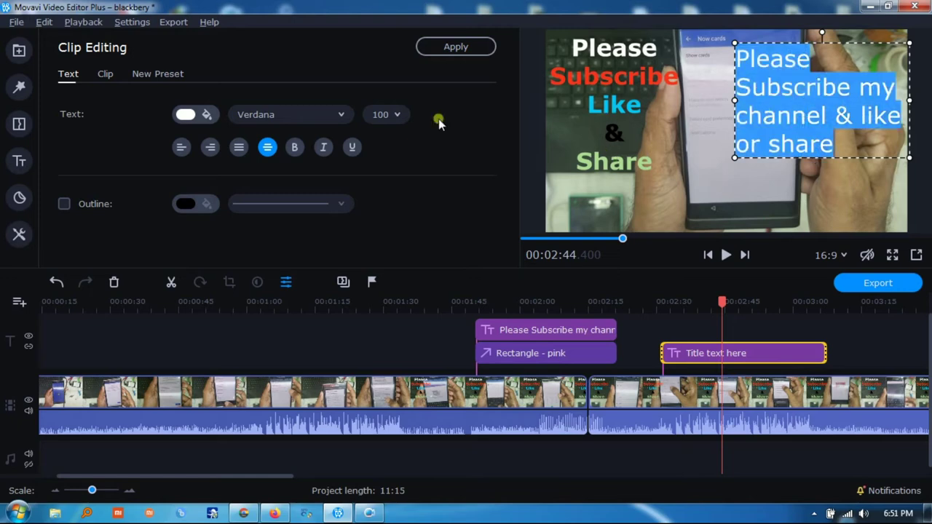
pyautogui.click(266, 148)
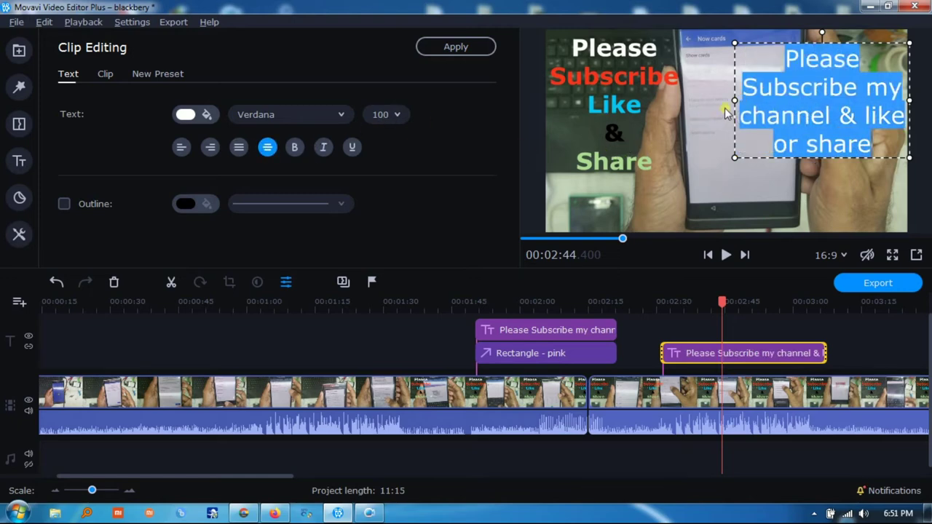
pyautogui.moveTo(738, 111); pyautogui.dragTo(795, 113)
pyautogui.click(770, 112)
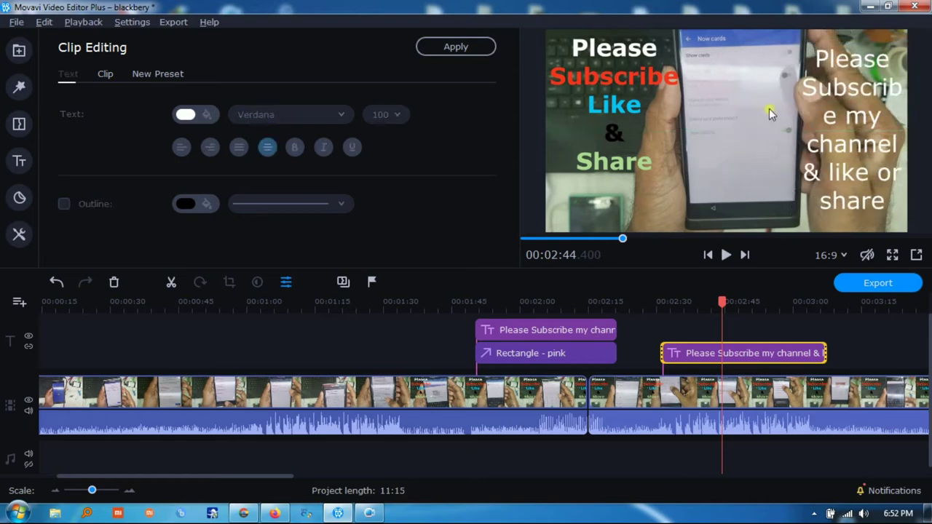
pyautogui.click(834, 119)
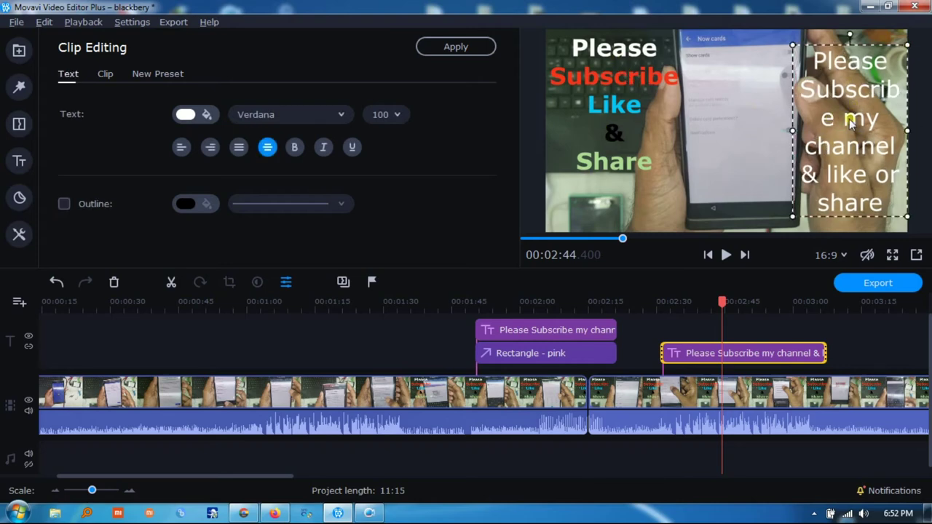
# Step: Delete the second title clip from the title track, keeping the earlier title and the pink rectangle
pyautogui.rightClick(755, 348)
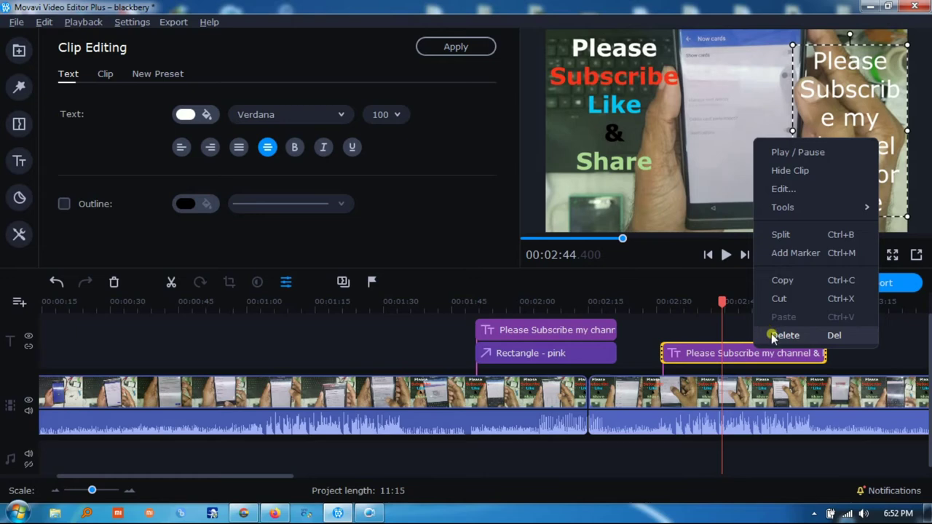
pyautogui.click(774, 336)
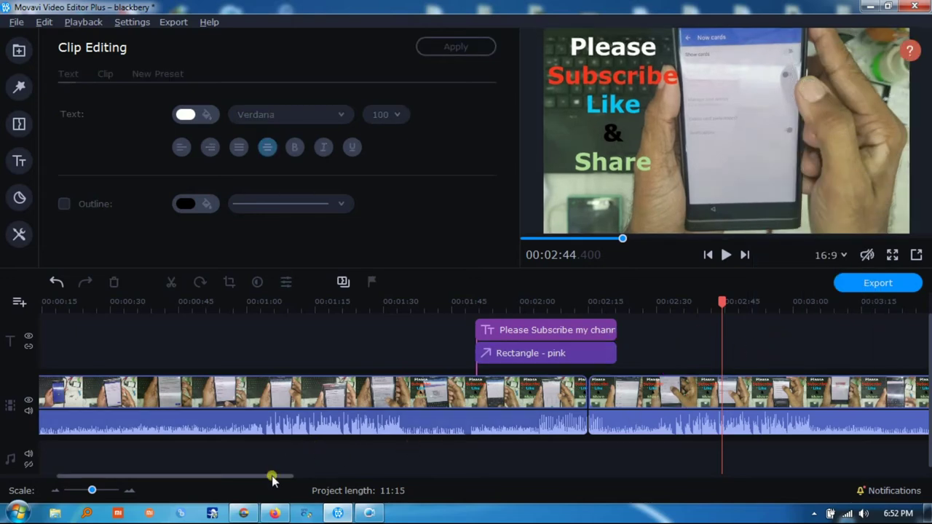
# Step: Raise the preview volume and listen to the first clip's audio from about 0:53, pausing playback near 1:01
pyautogui.moveTo(271, 477); pyautogui.dragTo(252, 478)
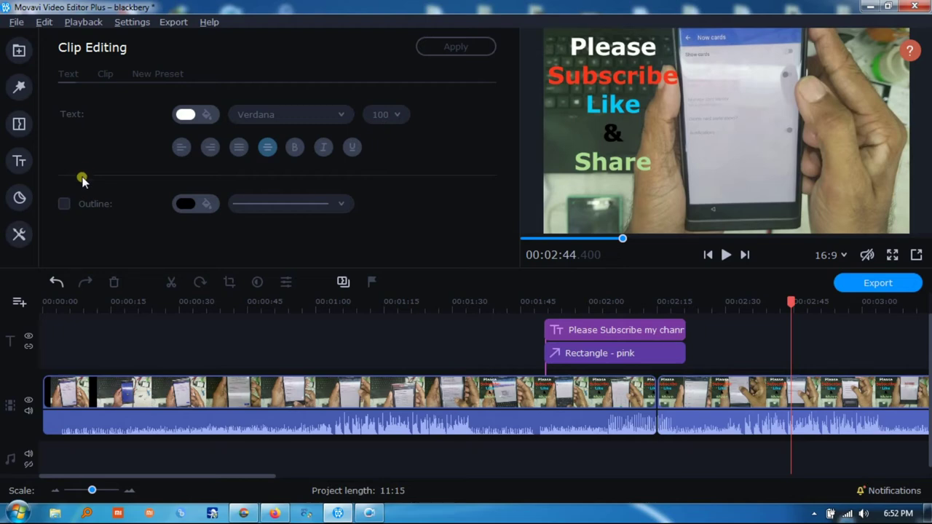
pyautogui.click(136, 423)
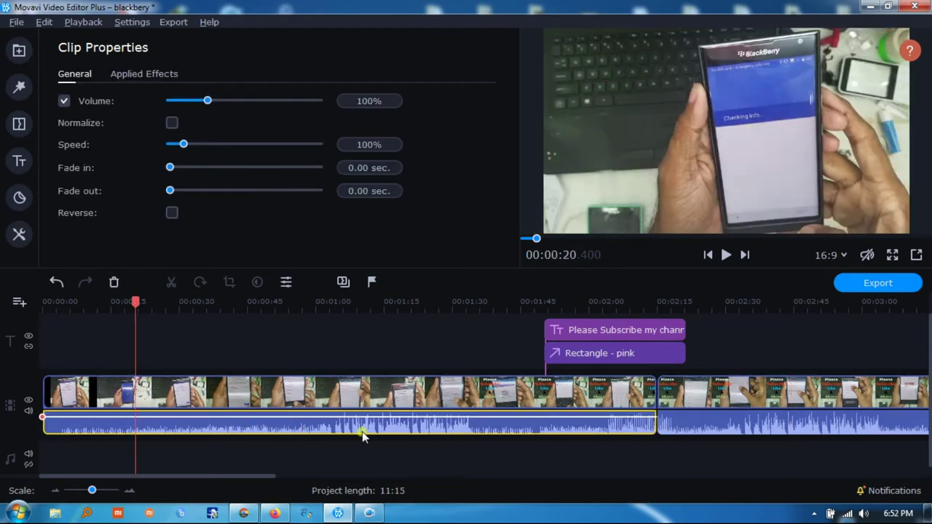
pyautogui.click(425, 425)
pyautogui.click(287, 426)
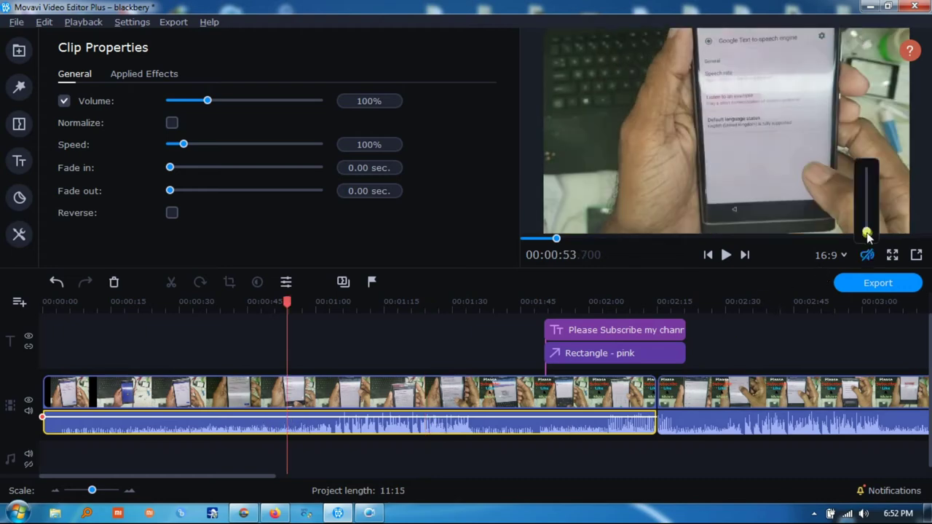
pyautogui.moveTo(866, 233); pyautogui.dragTo(868, 188)
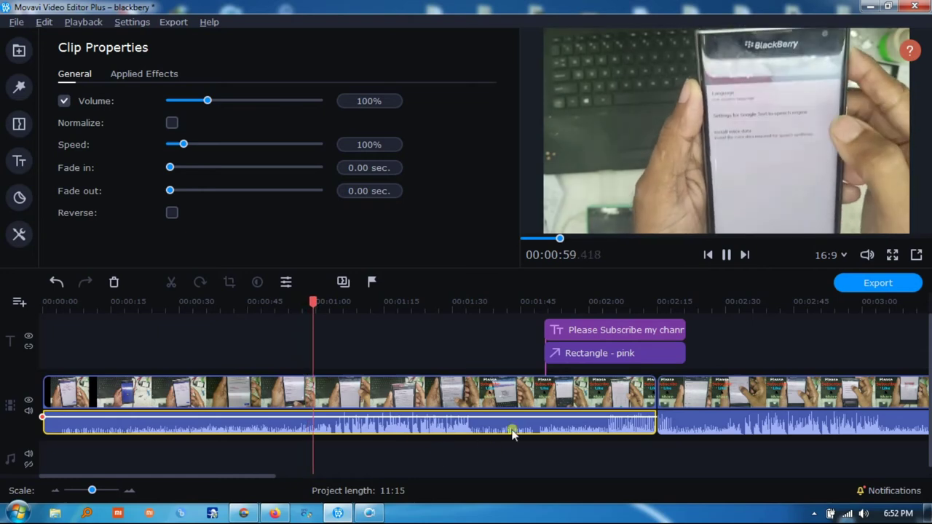
pyautogui.click(726, 255)
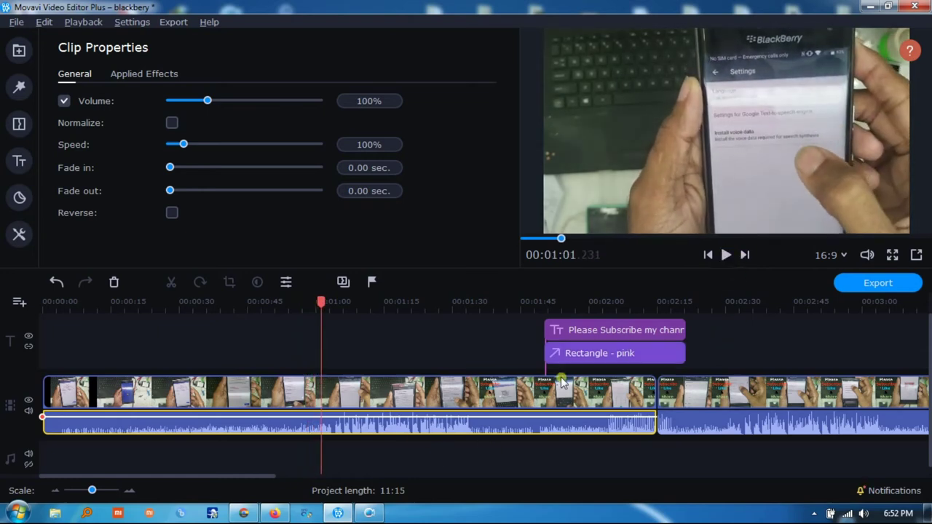
# Step: Delete the original audio from the first and second video clips
pyautogui.click(424, 426)
pyautogui.rightClick(418, 428)
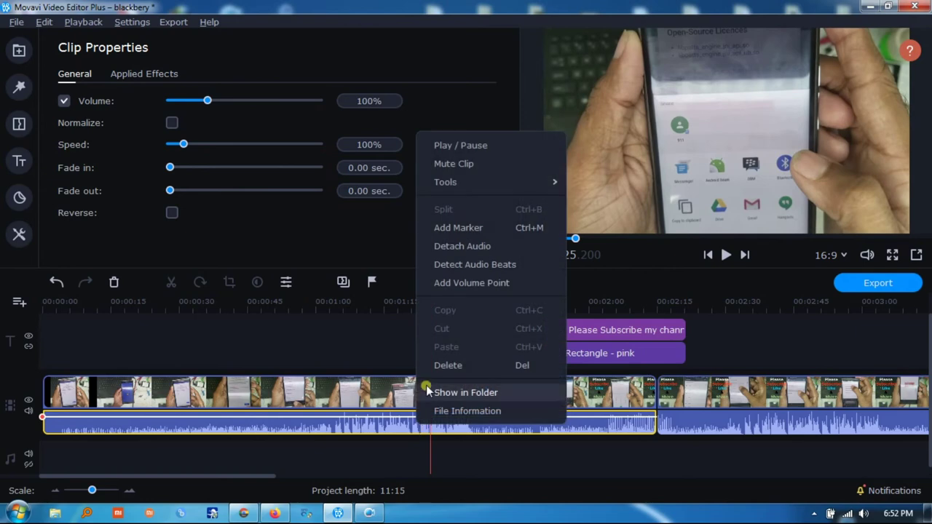
pyautogui.click(433, 367)
pyautogui.click(666, 424)
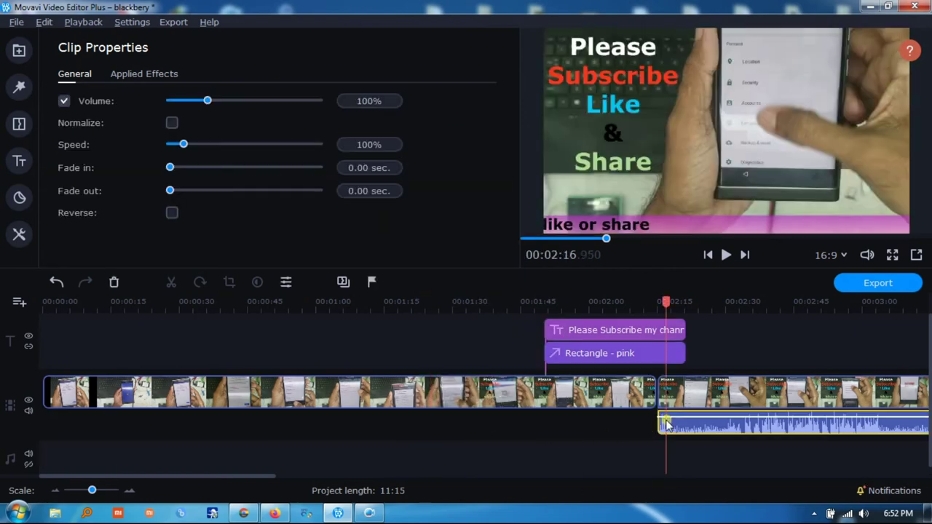
pyautogui.rightClick(666, 425)
pyautogui.click(692, 360)
# Step: Detach the audio of the video clip starting at about 4:49 by moving it onto the audio track
pyautogui.moveTo(225, 476); pyautogui.dragTo(498, 443)
pyautogui.click(499, 428)
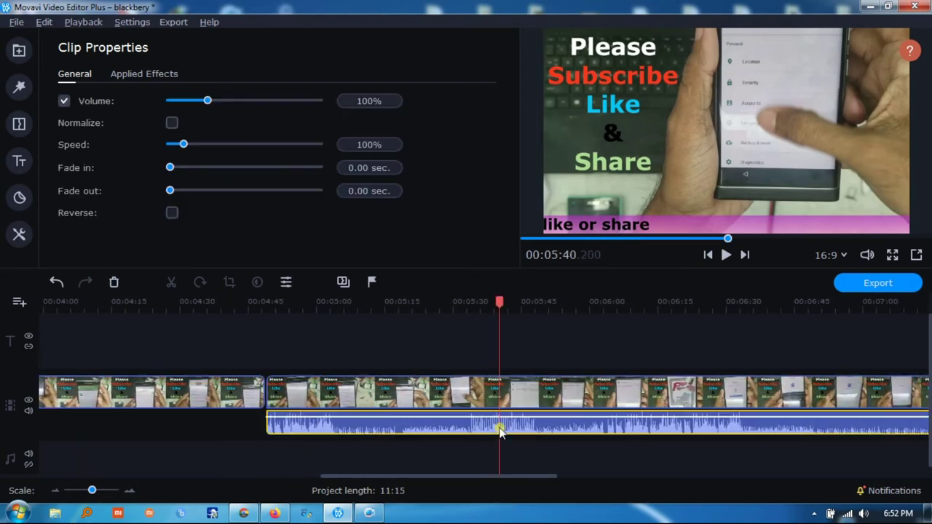
pyautogui.rightClick(499, 428)
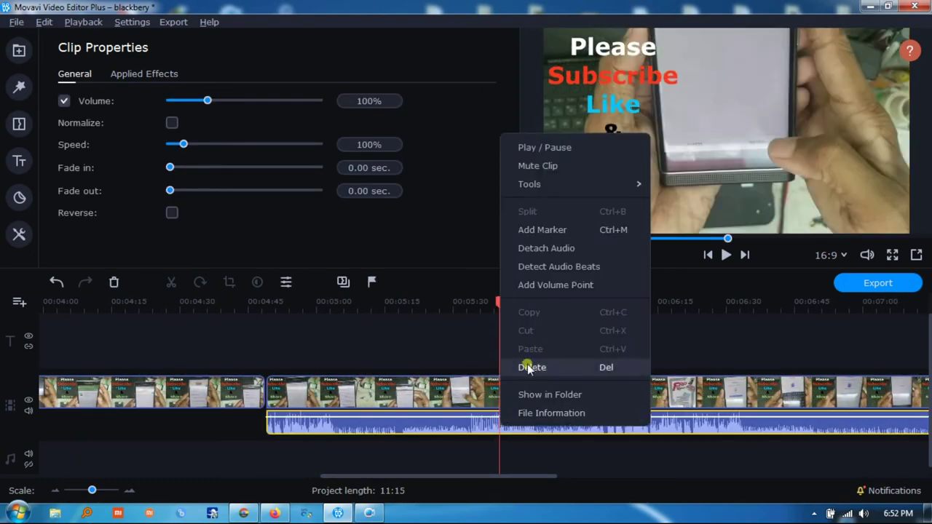
pyautogui.click(521, 430)
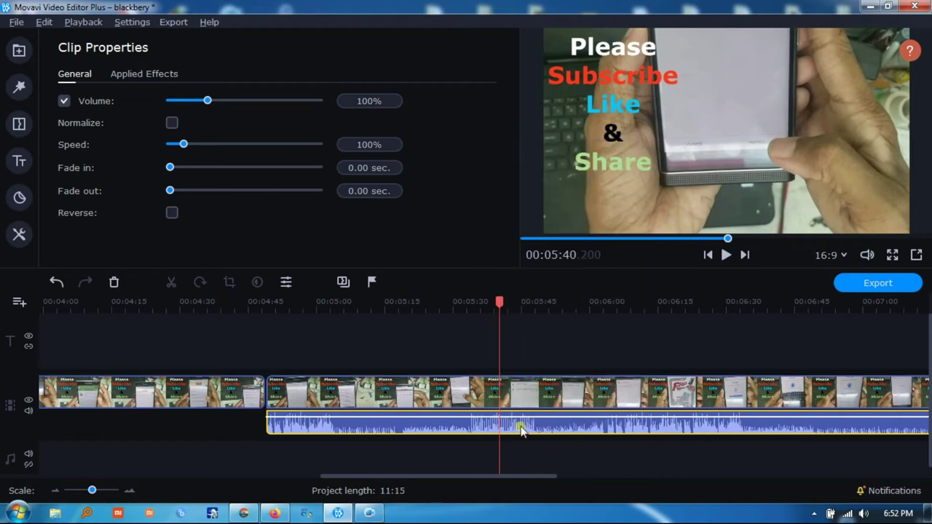
pyautogui.click(517, 388)
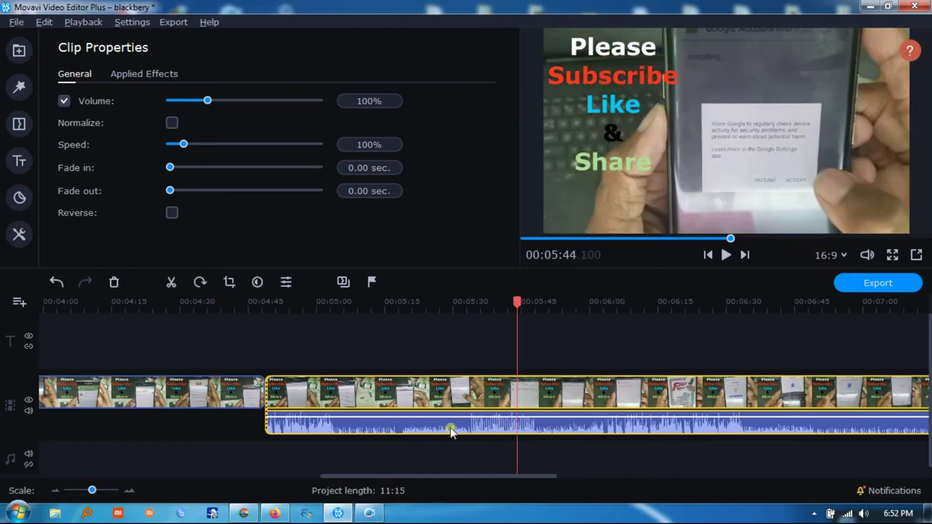
pyautogui.click(467, 463)
pyautogui.moveTo(453, 429); pyautogui.dragTo(453, 463)
# Step: Delete the detached audio clip that starts at about 4:49 from the audio track
pyautogui.click(567, 466)
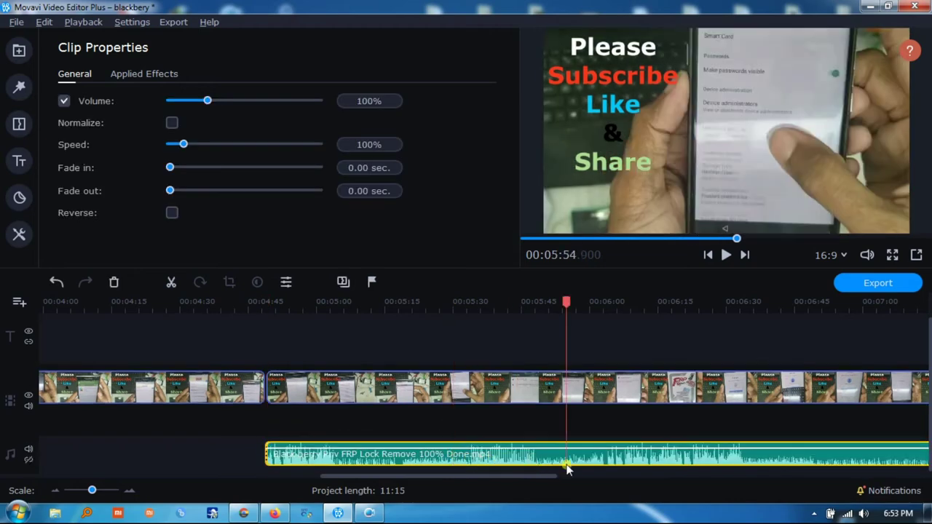
pyautogui.rightClick(544, 459)
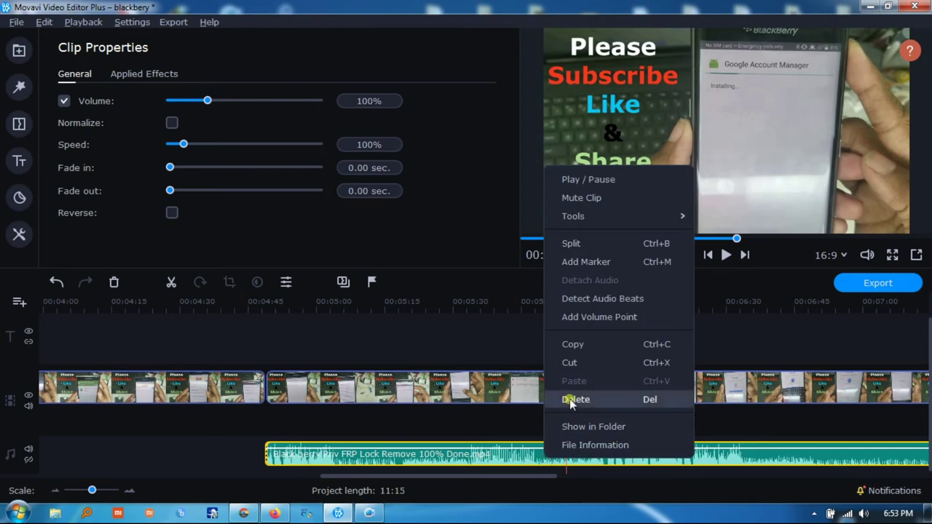
pyautogui.click(570, 399)
# Step: Move the audio of the video clip starting at about 7:52 onto the audio track and delete it
pyautogui.moveTo(495, 477); pyautogui.dragTo(683, 484)
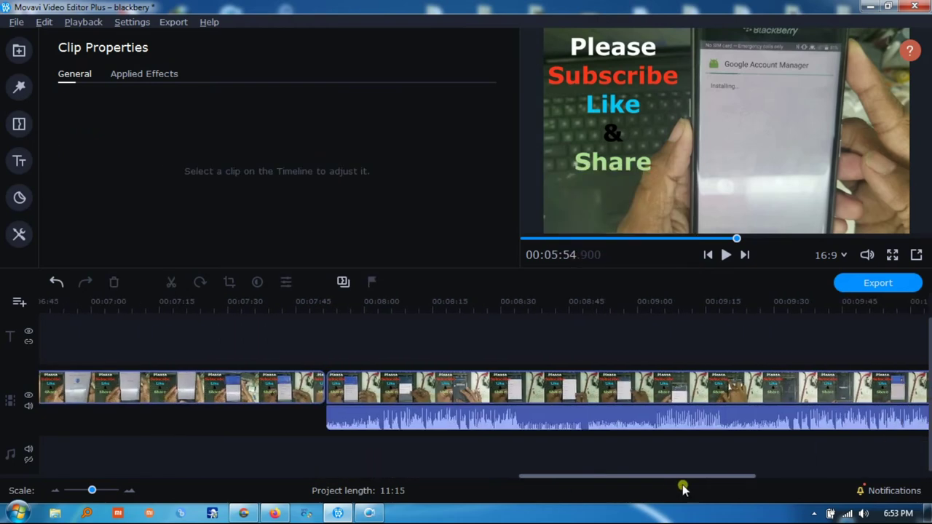
pyautogui.moveTo(530, 426); pyautogui.dragTo(520, 452)
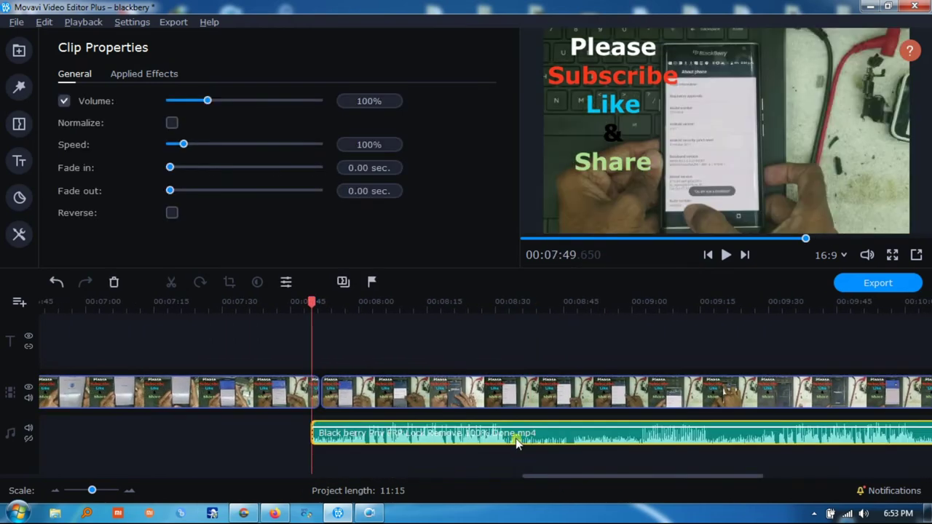
pyautogui.rightClick(516, 440)
pyautogui.click(539, 376)
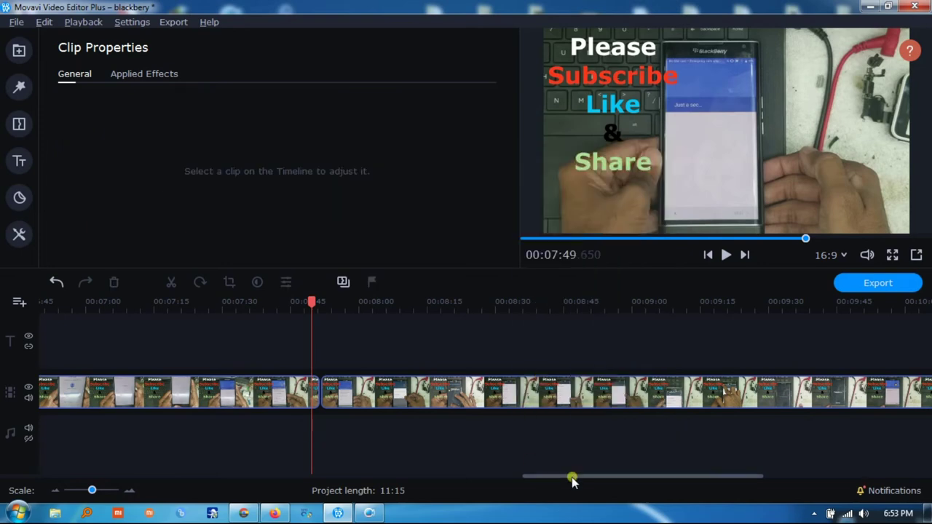
# Step: Start adding a media file to the project and browse up from the BlackBerry folder to the Creating Video folder
pyautogui.moveTo(573, 479); pyautogui.dragTo(46, 432)
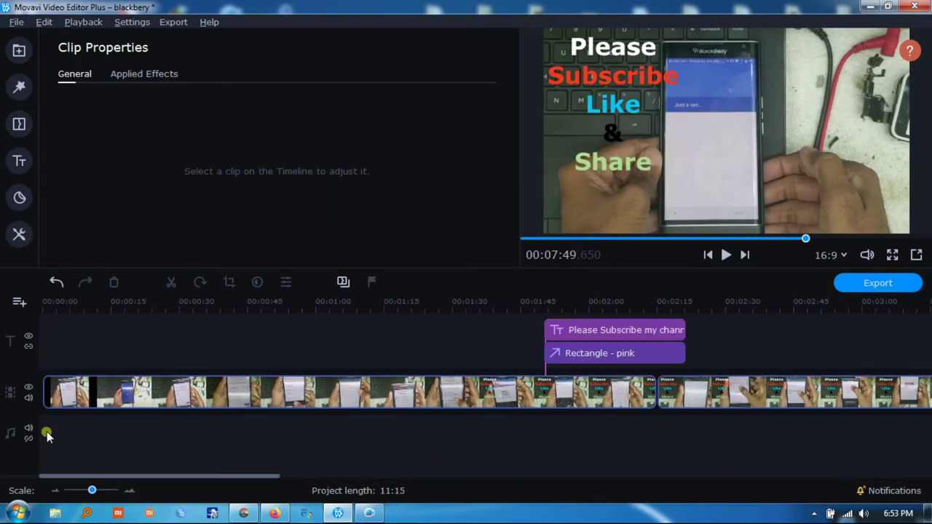
pyautogui.click(19, 51)
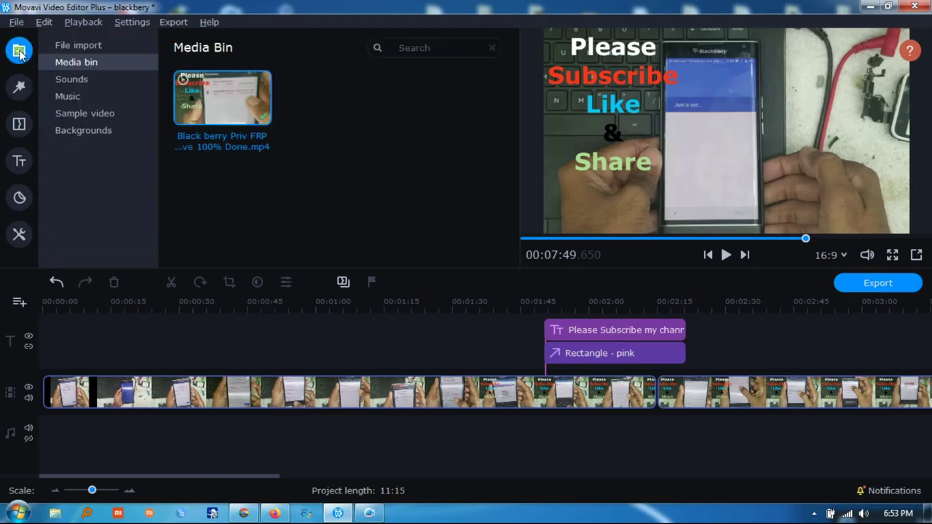
pyautogui.click(78, 46)
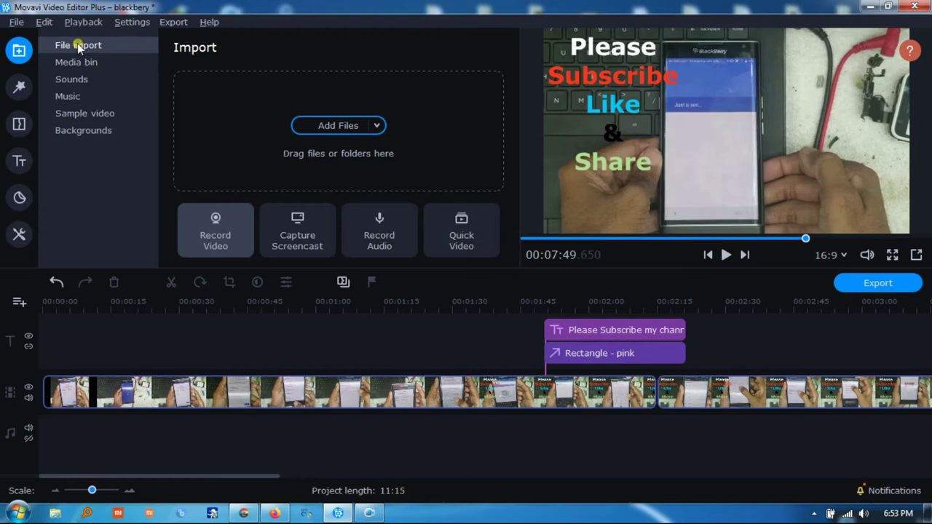
pyautogui.click(339, 126)
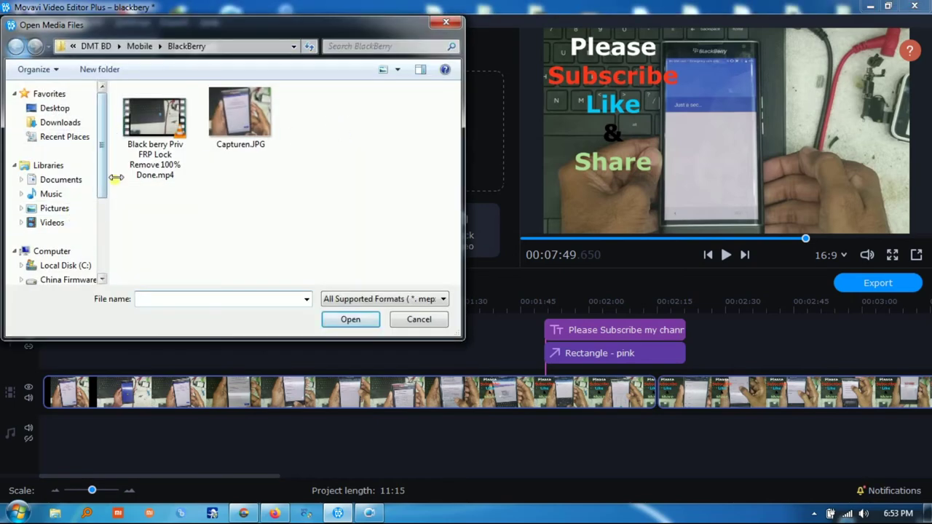
pyautogui.moveTo(104, 180); pyautogui.dragTo(106, 225)
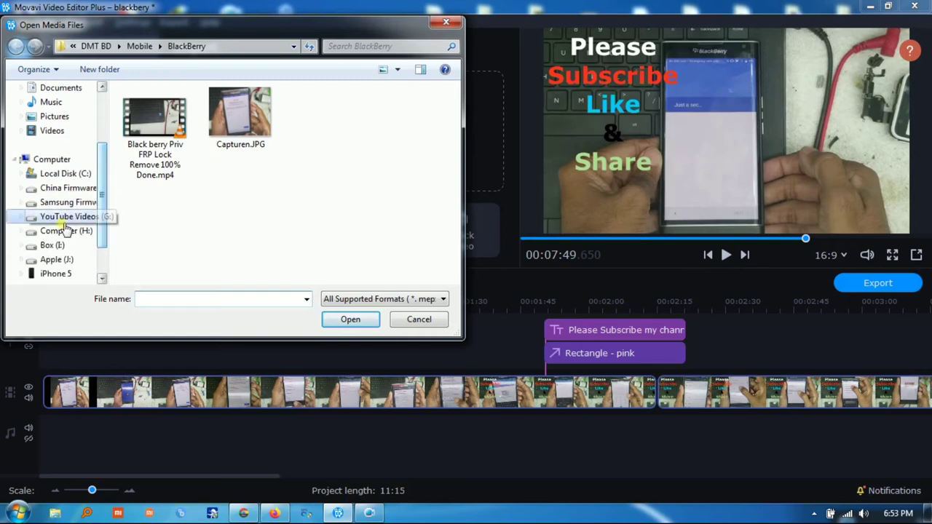
pyautogui.click(96, 46)
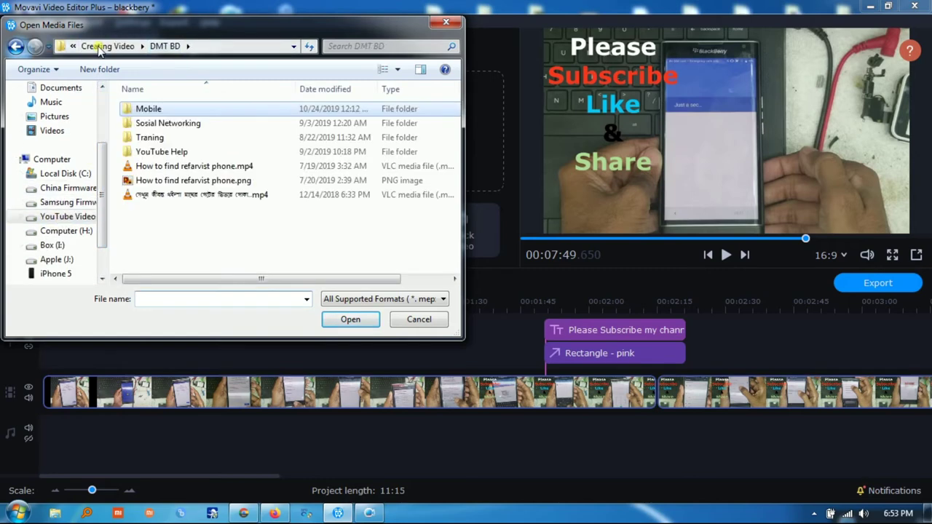
pyautogui.click(98, 47)
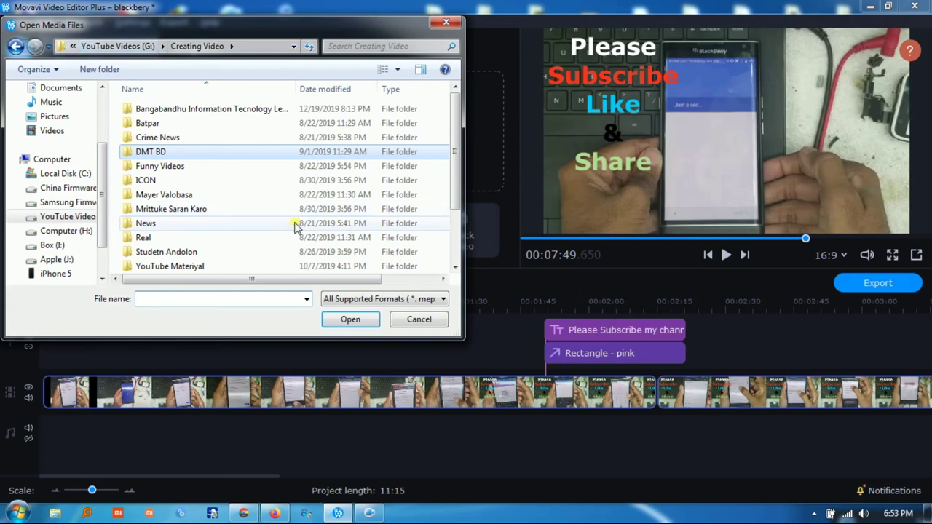
# Step: Import Lost_Time musicnv=1.mp3 from the YouTube Materiyal\only music\Audio Library\music folder
pyautogui.doubleClick(202, 266)
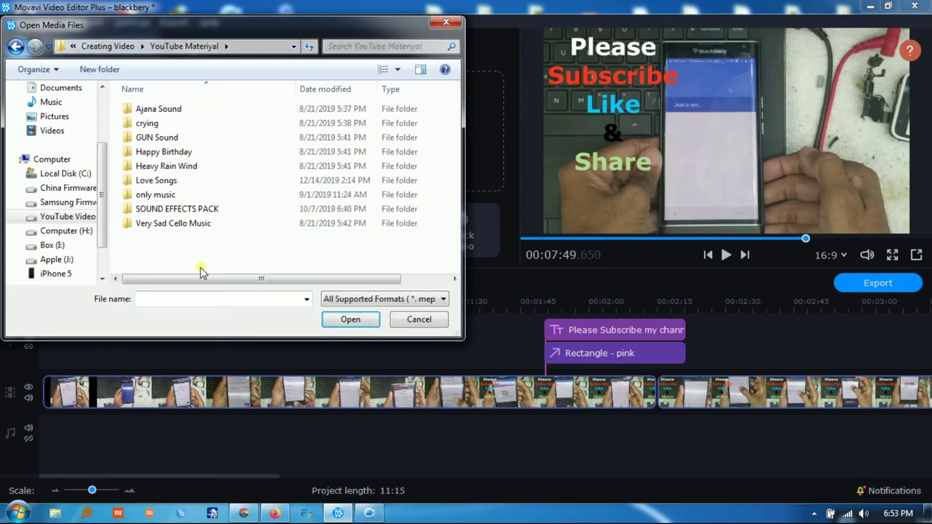
pyautogui.doubleClick(160, 195)
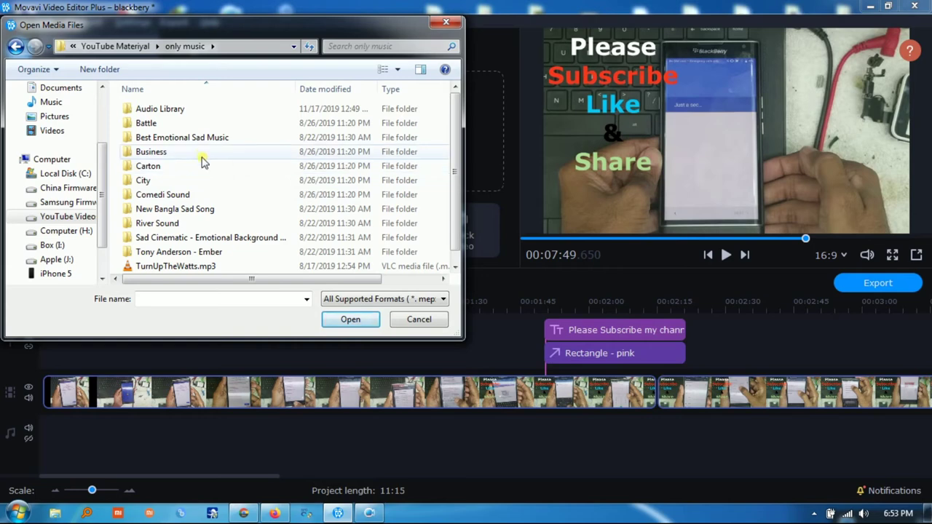
pyautogui.doubleClick(177, 111)
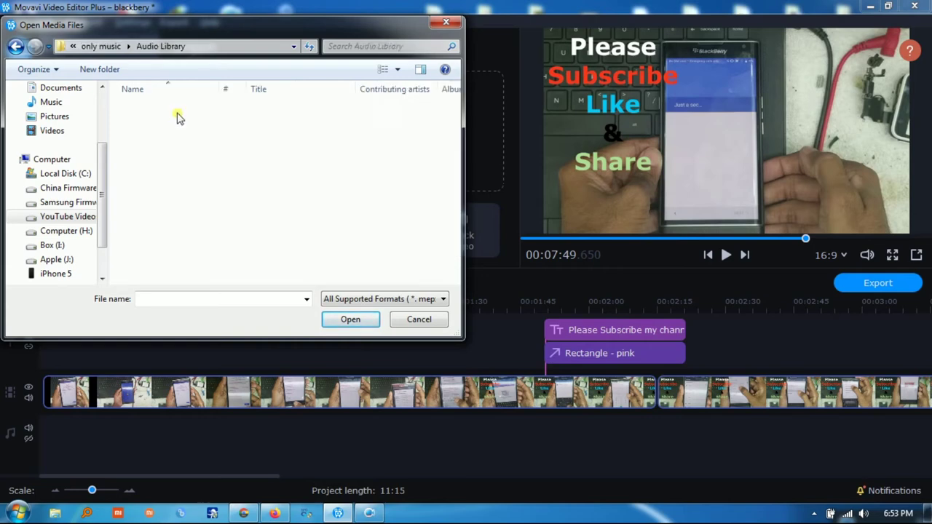
pyautogui.doubleClick(146, 123)
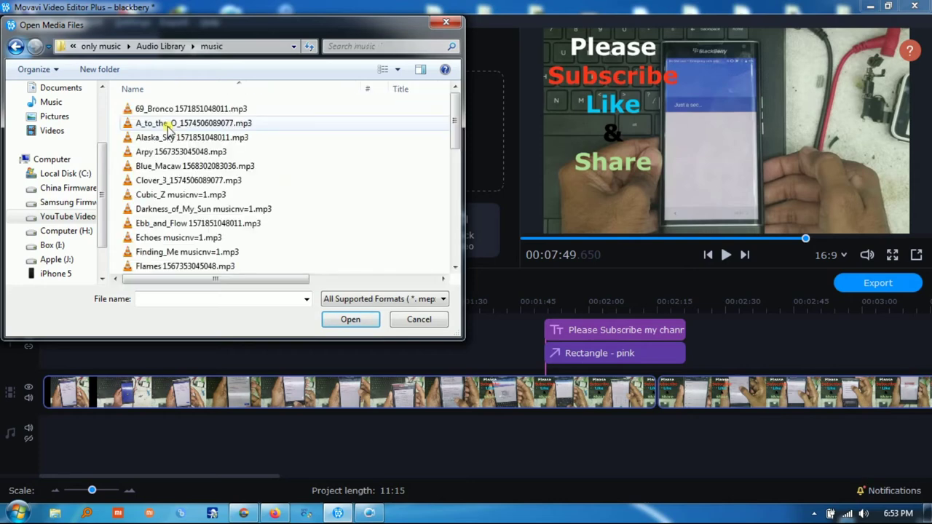
pyautogui.scroll(-10, 287, 181)
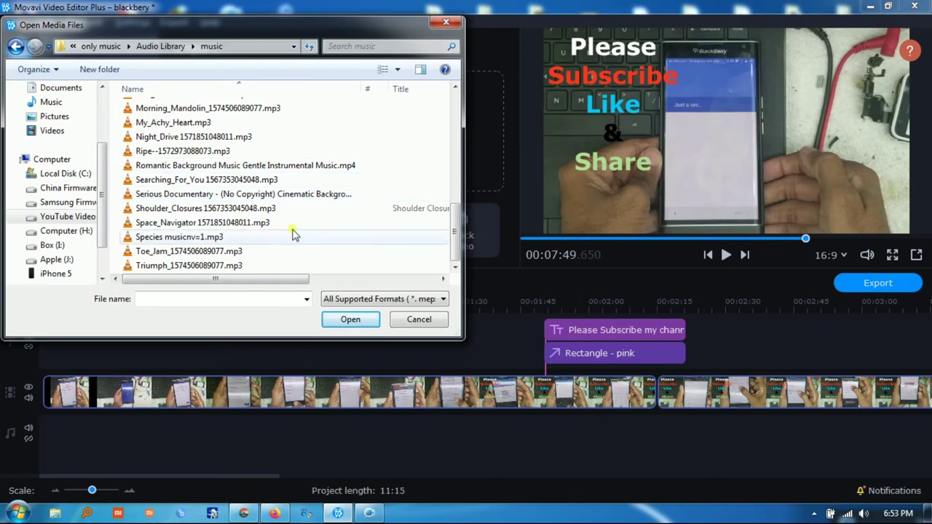
pyautogui.scroll(2, 212, 178)
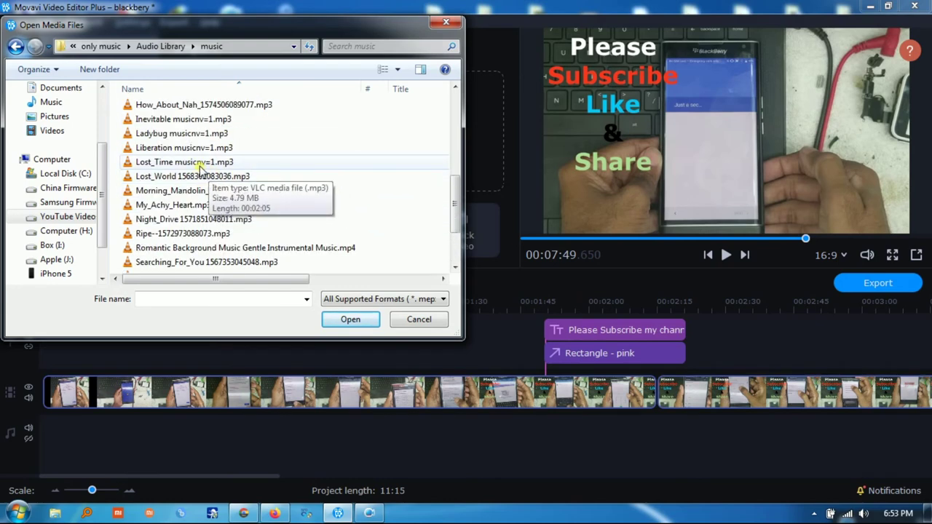
pyautogui.doubleClick(200, 163)
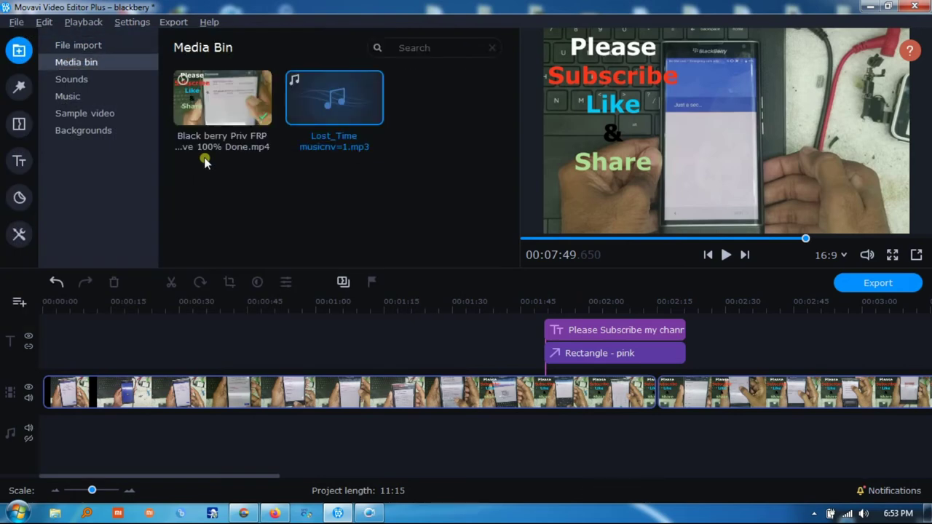
# Step: Preview the Lost_Time music, place it at the start of the audio track and play part of the timeline with it
pyautogui.doubleClick(315, 97)
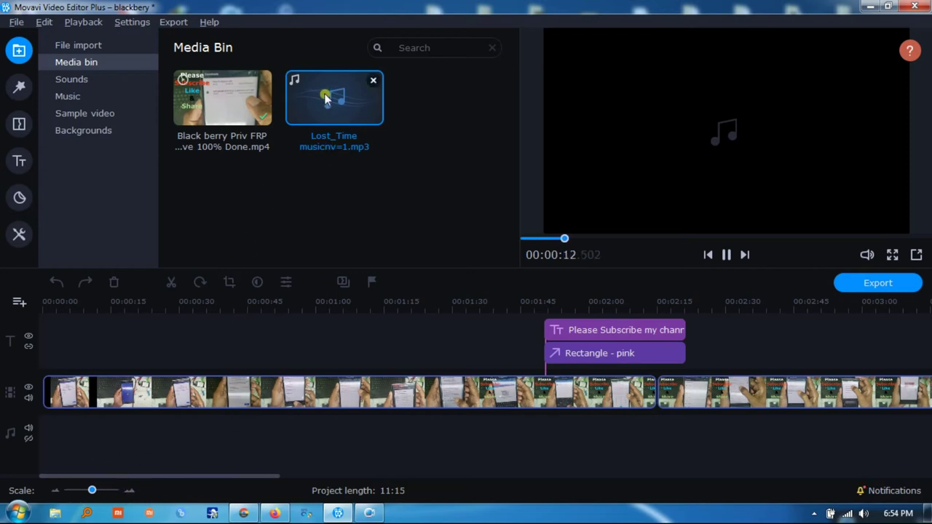
pyautogui.moveTo(325, 98); pyautogui.dragTo(42, 415)
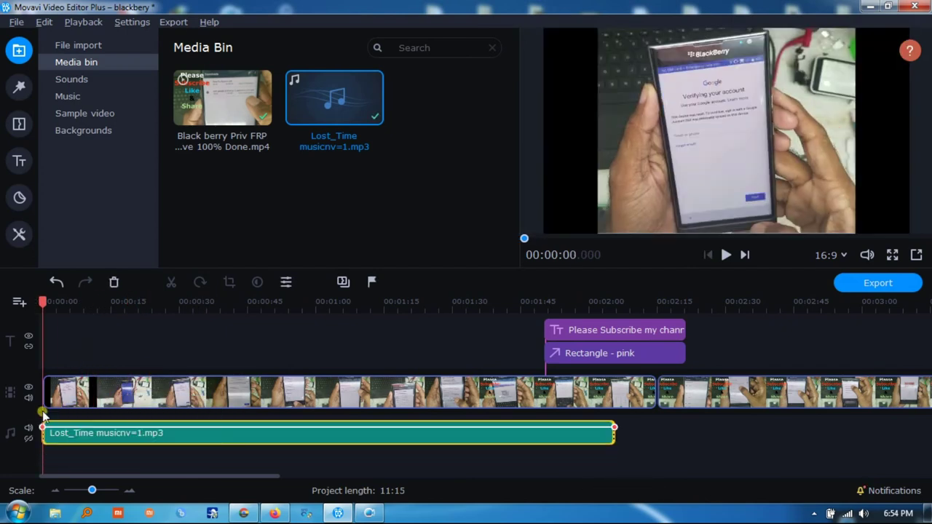
pyautogui.click(593, 435)
pyautogui.click(618, 436)
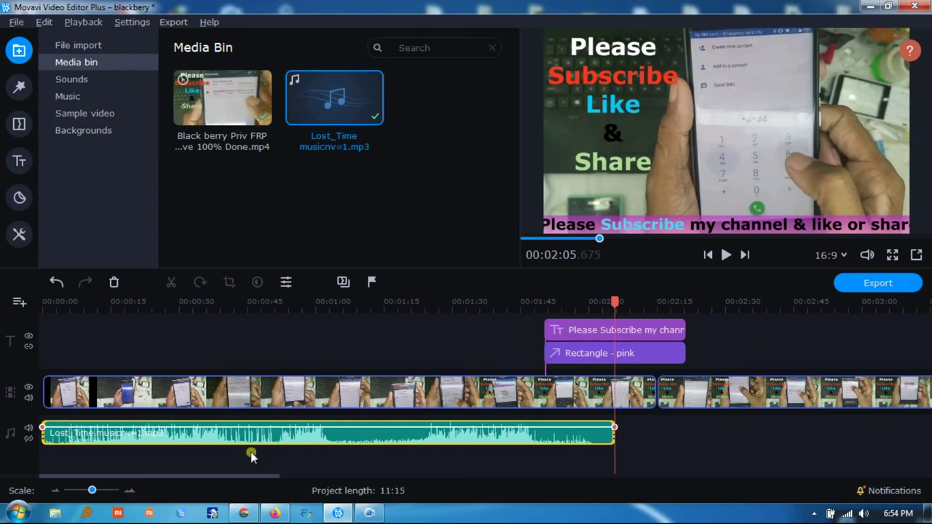
pyautogui.click(325, 446)
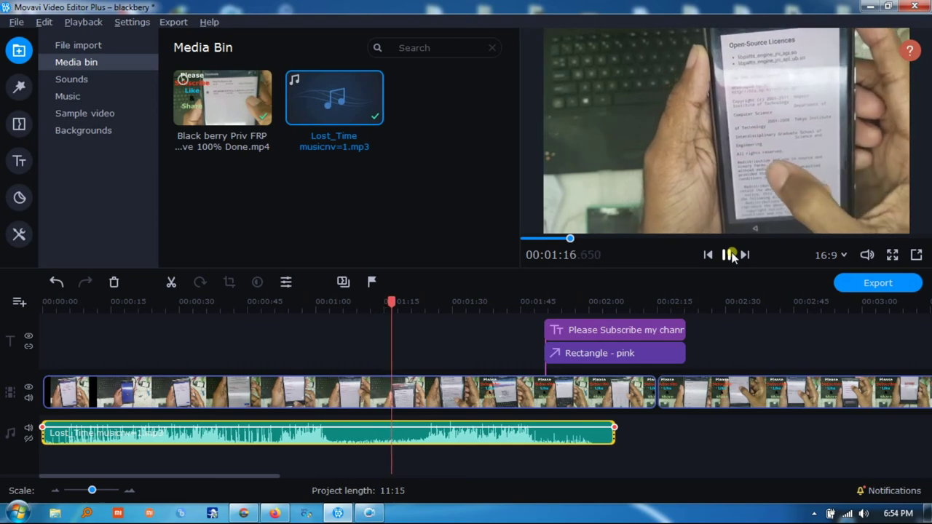
pyautogui.click(730, 255)
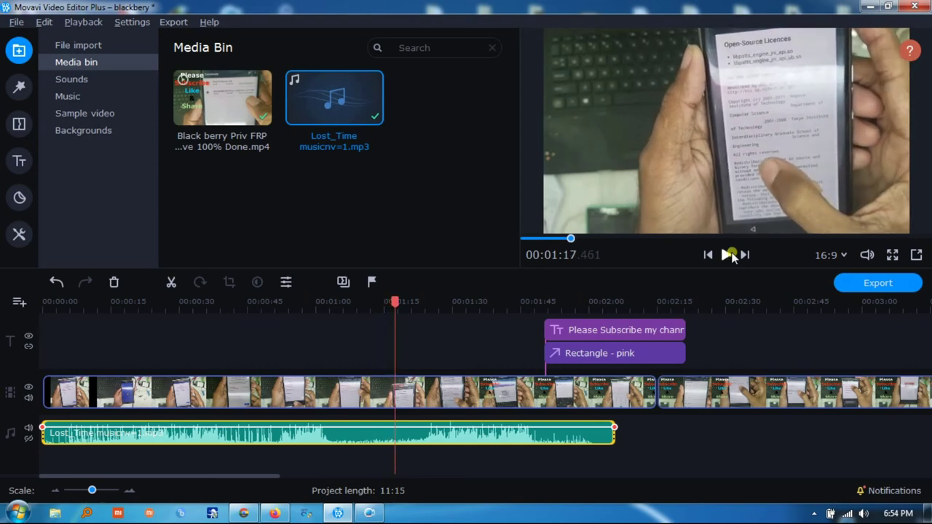
# Step: Move the playhead to the end of the Lost_Time clip and import Cubic_Z musicnv=1.mp3 from the same music folder
pyautogui.click(615, 435)
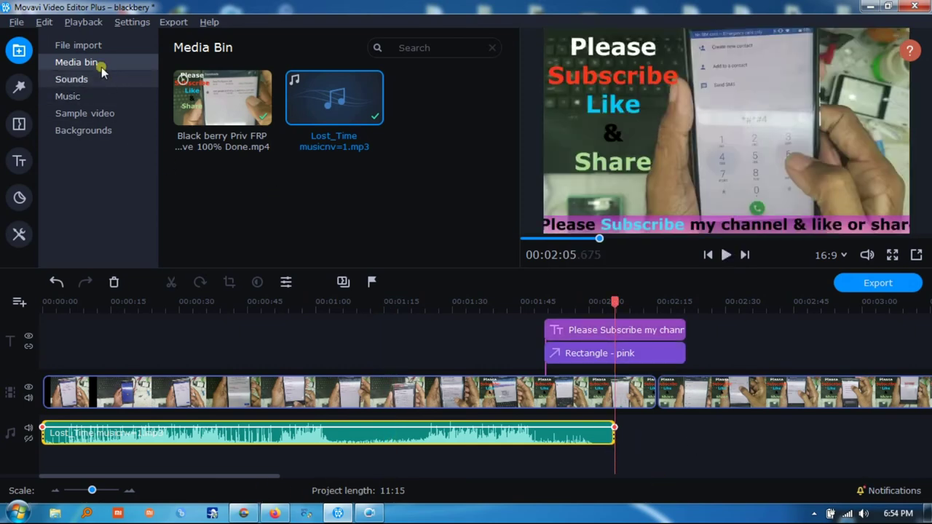
pyautogui.click(91, 48)
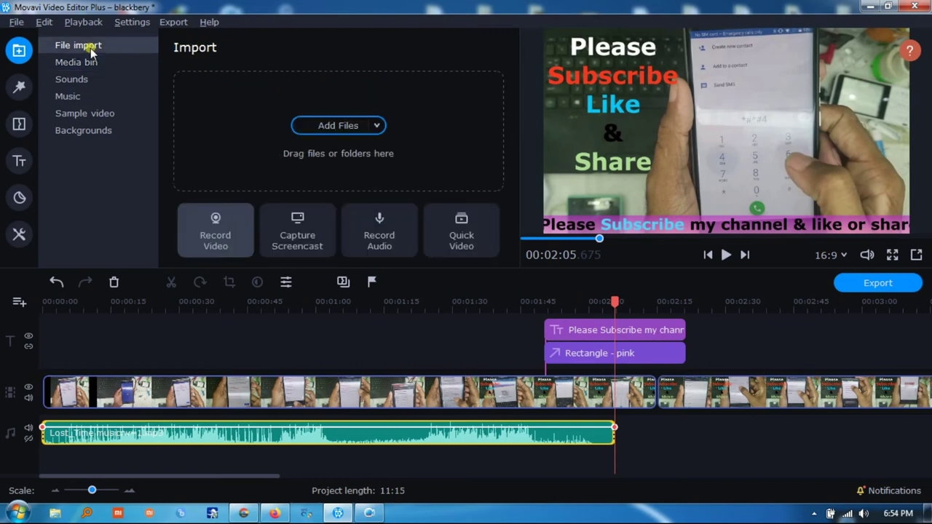
pyautogui.click(322, 124)
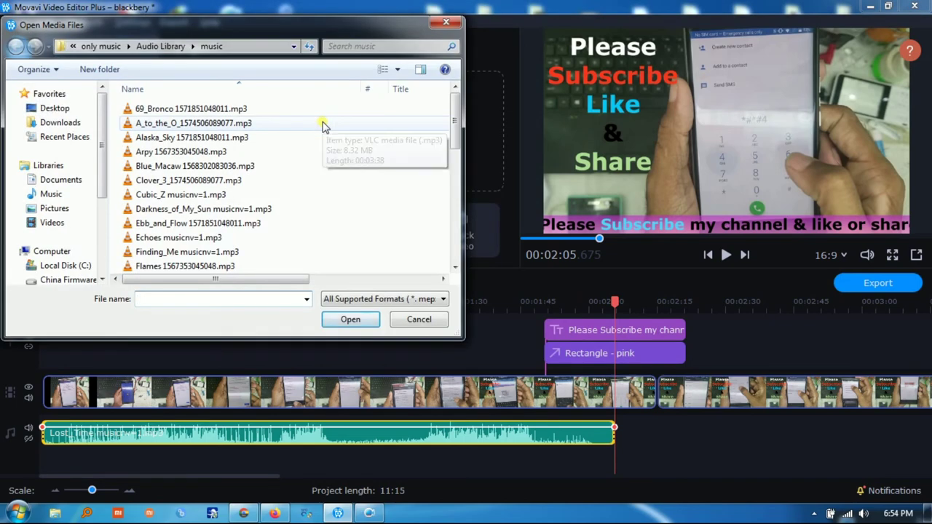
pyautogui.click(263, 166)
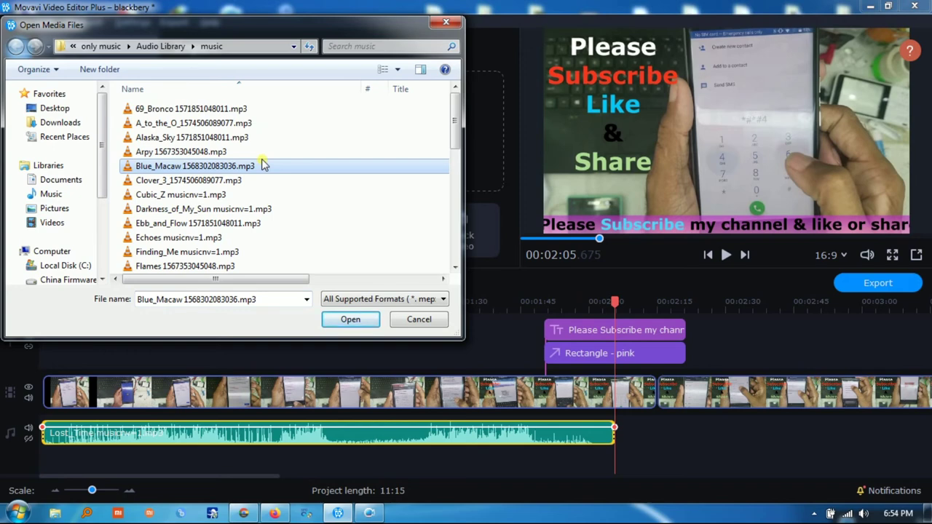
pyautogui.click(222, 194)
pyautogui.rightClick(222, 195)
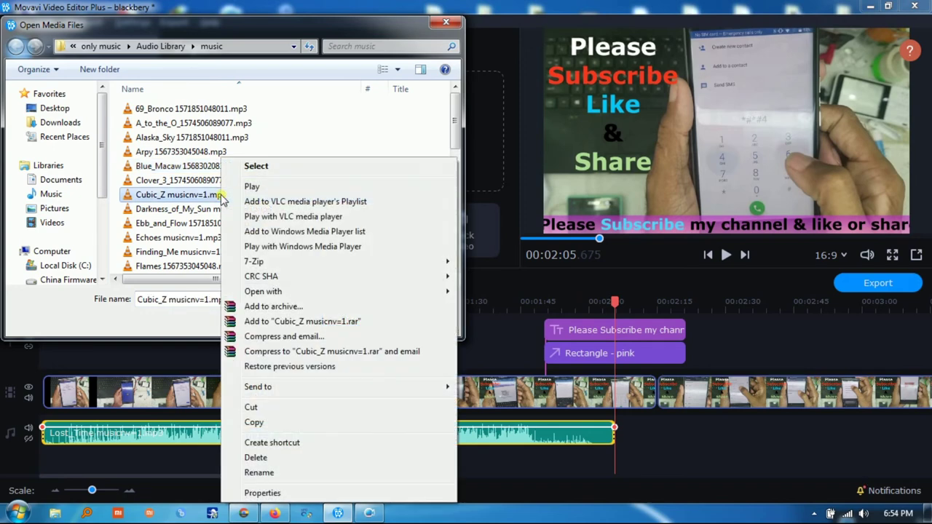
pyautogui.click(245, 188)
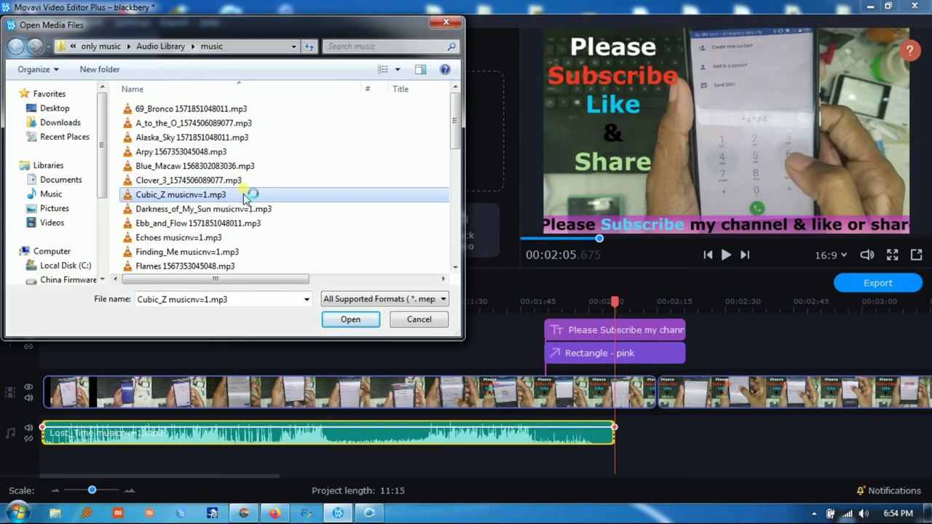
pyautogui.doubleClick(192, 196)
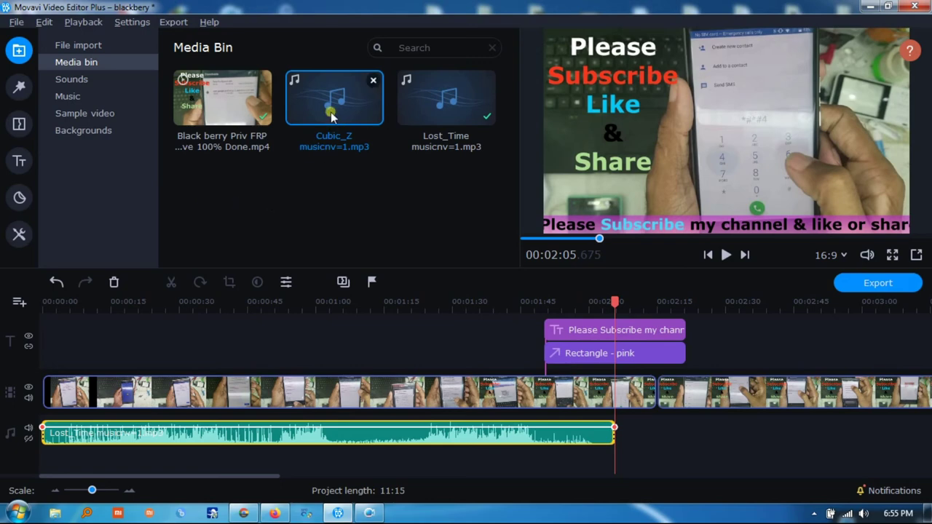
# Step: Place the Cubic_Z music directly after the Lost_Time clip on the audio track and play part of it
pyautogui.moveTo(332, 102); pyautogui.dragTo(619, 426)
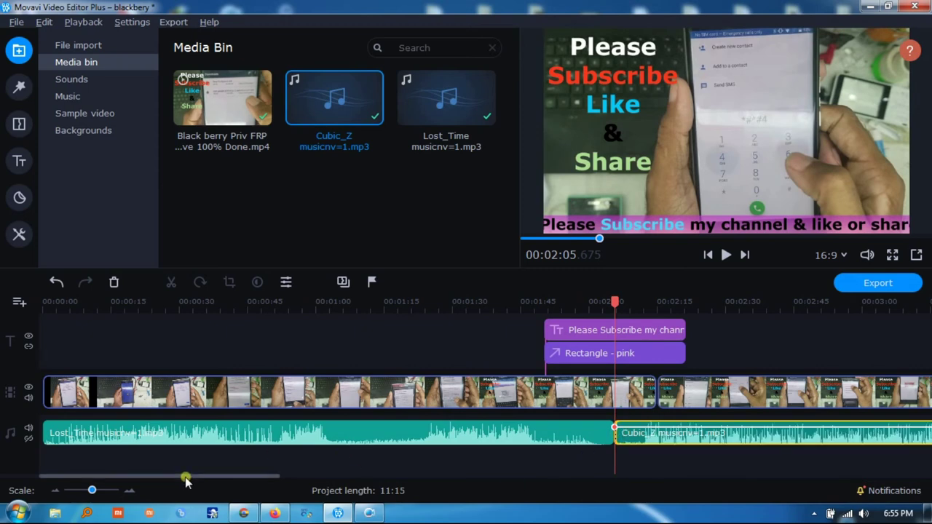
pyautogui.hscroll(5, 186, 481)
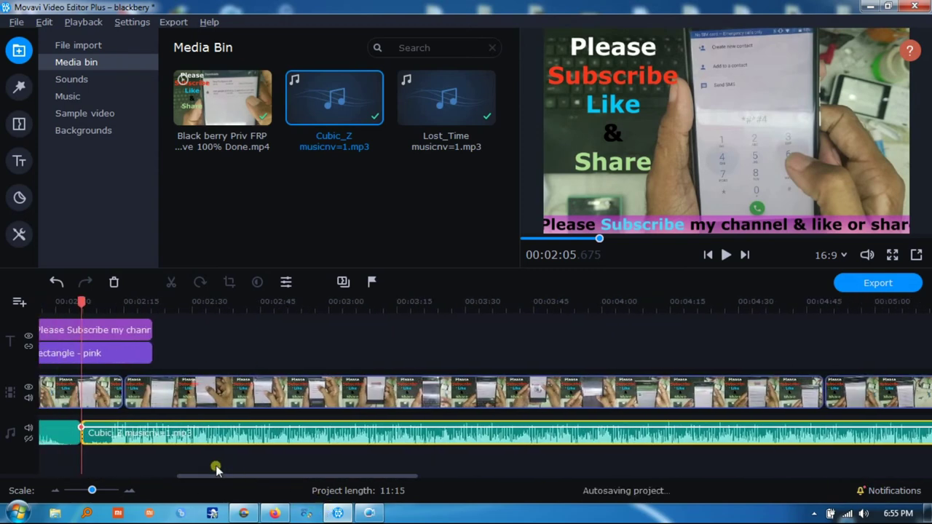
pyautogui.click(308, 437)
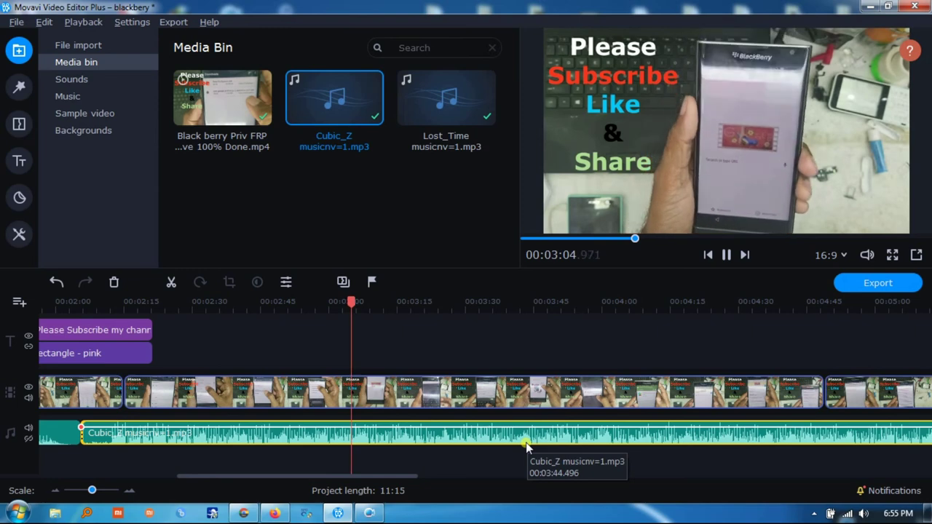
pyautogui.click(726, 254)
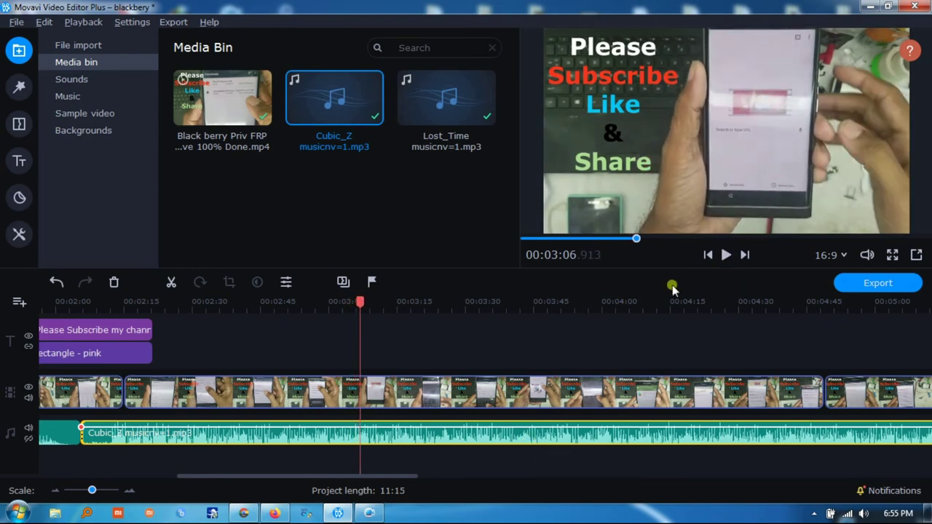
# Step: Start exporting the project as MP4 and set the save folder to Creating Video\DMT BD\Mobile\BlackBerry
pyautogui.click(879, 284)
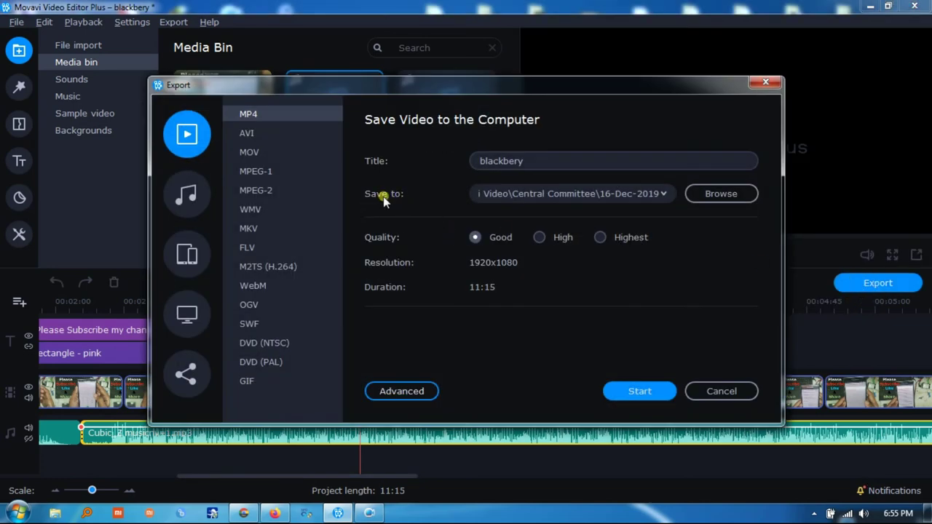
pyautogui.click(715, 194)
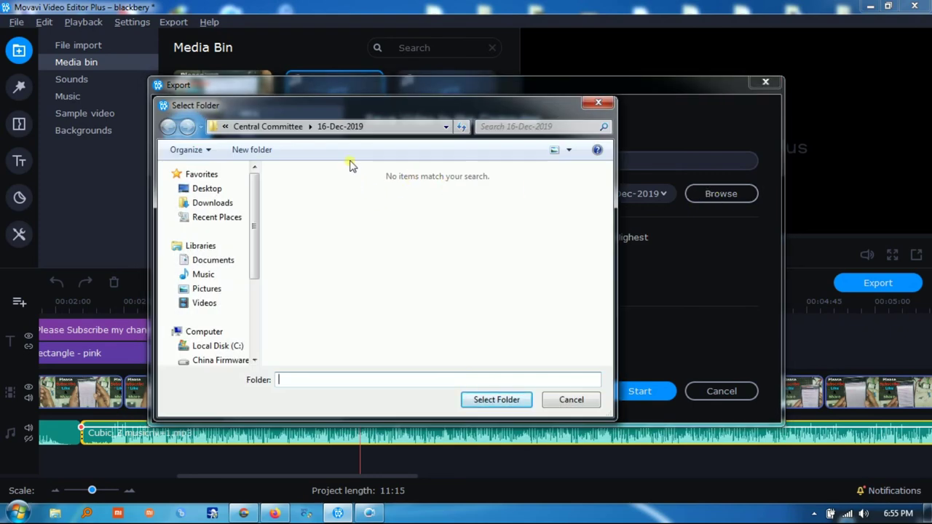
pyautogui.moveTo(356, 109); pyautogui.dragTo(364, 99)
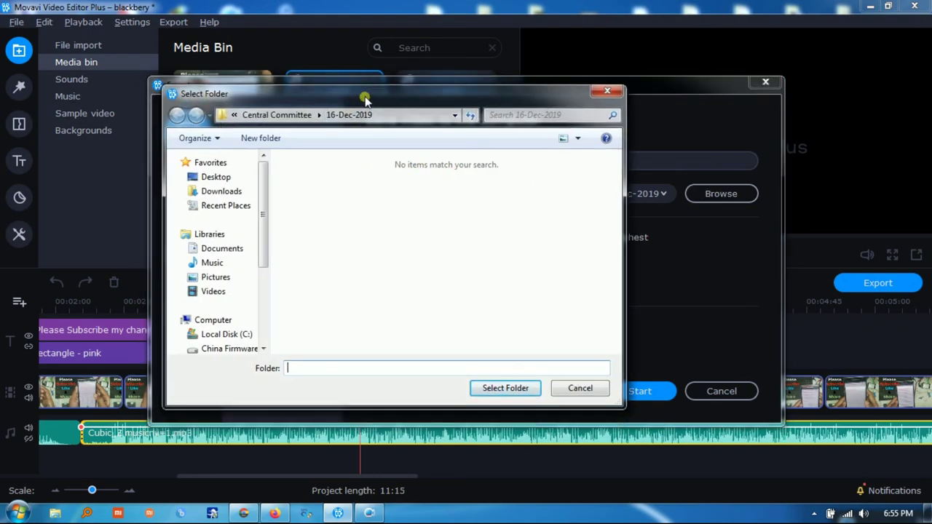
pyautogui.click(281, 115)
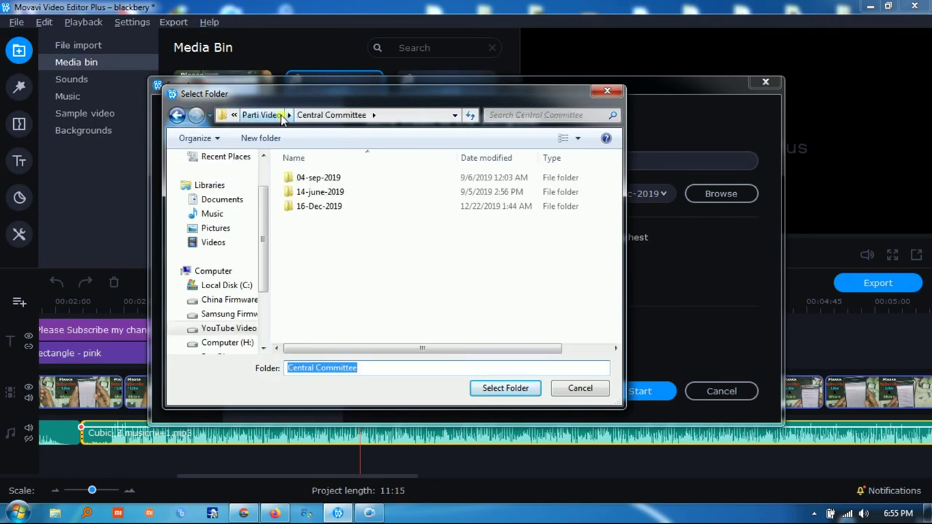
pyautogui.click(259, 115)
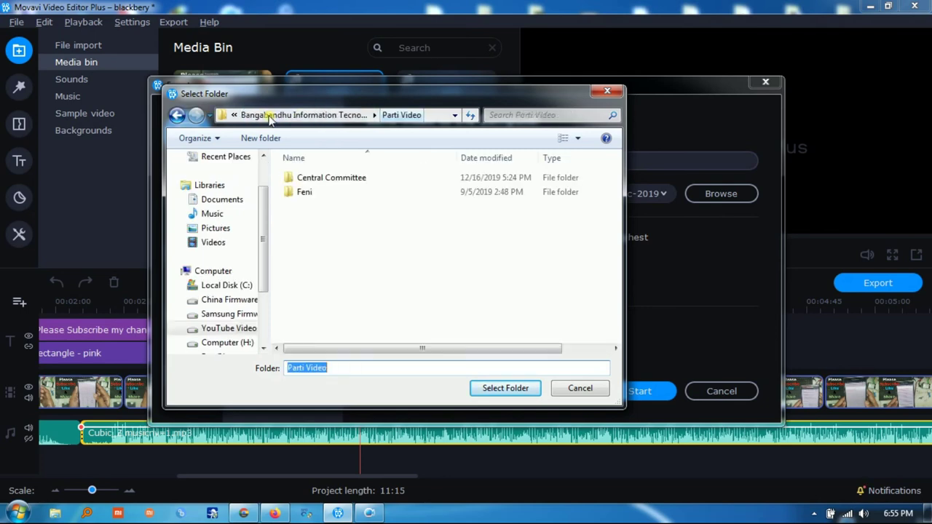
pyautogui.click(301, 115)
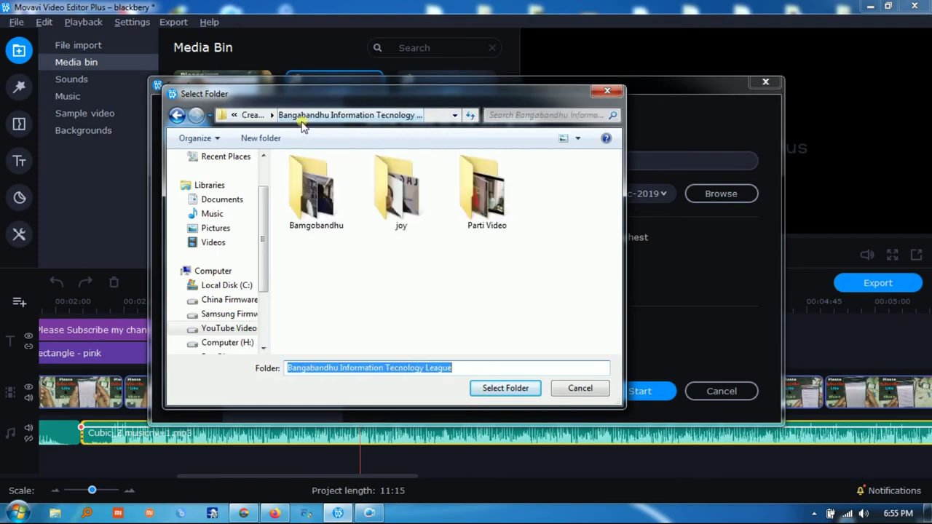
pyautogui.click(350, 279)
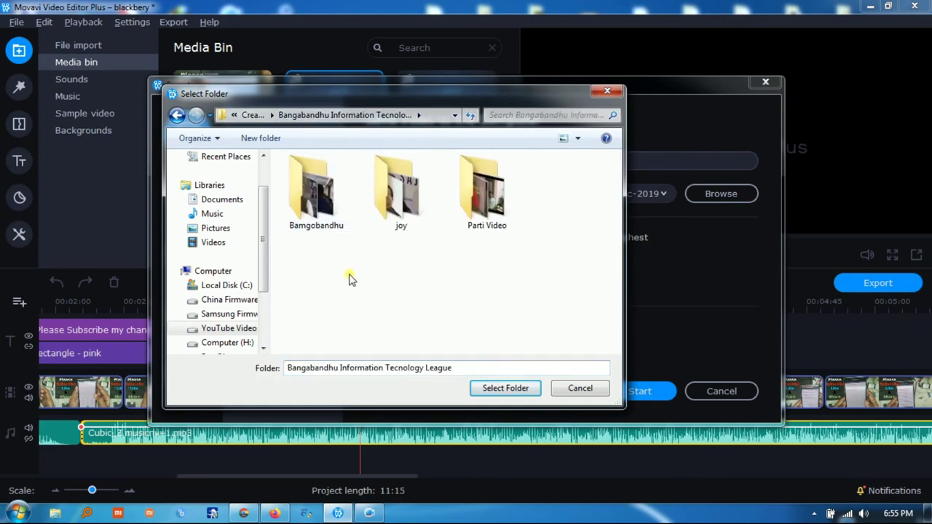
pyautogui.click(249, 115)
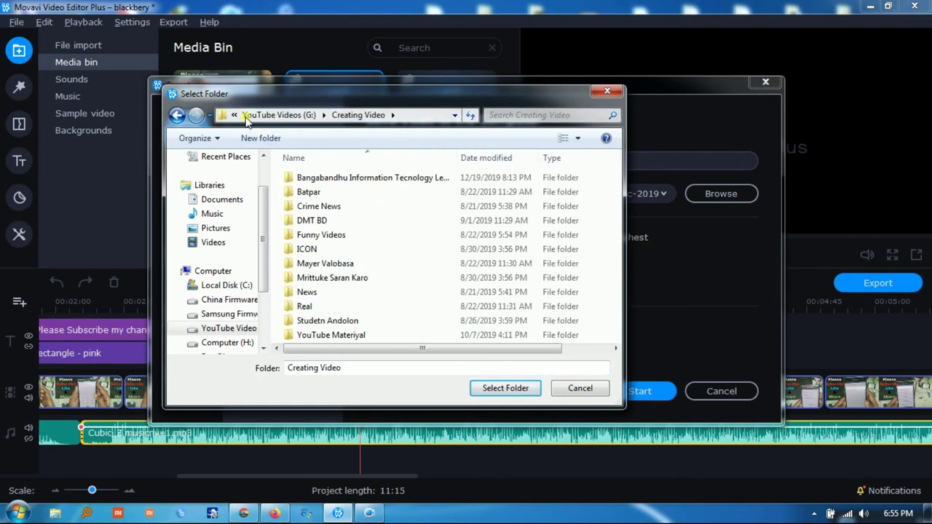
pyautogui.doubleClick(315, 221)
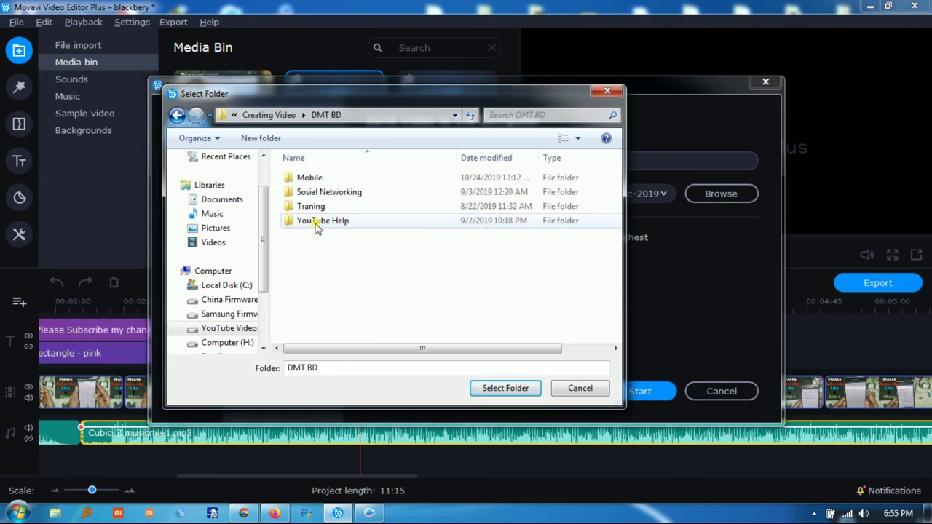
pyautogui.doubleClick(341, 179)
pyautogui.doubleClick(339, 192)
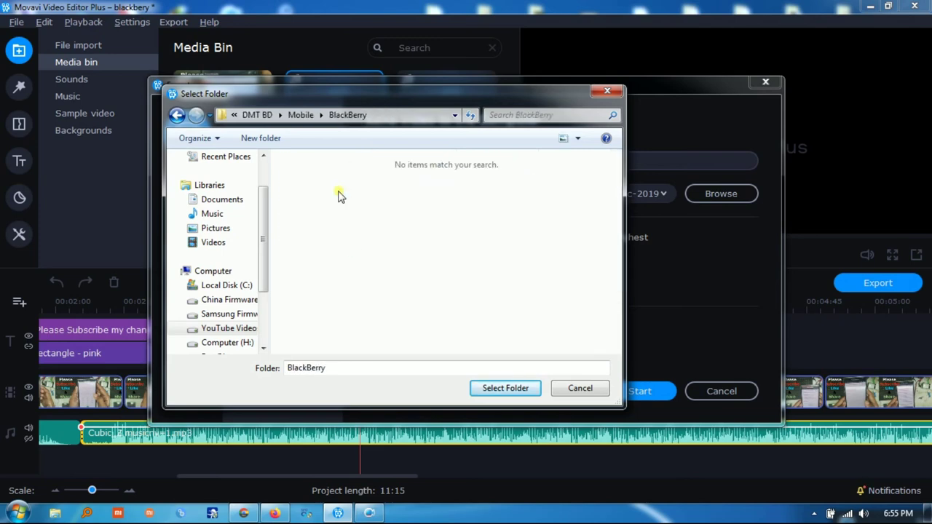
pyautogui.click(509, 390)
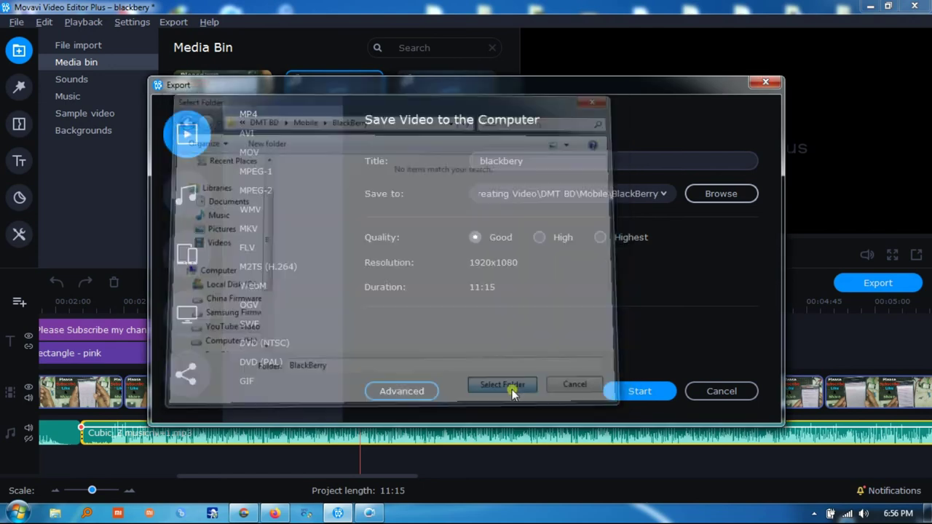
# Step: Keep the export title blackbery and set the export quality to Good
pyautogui.click(546, 166)
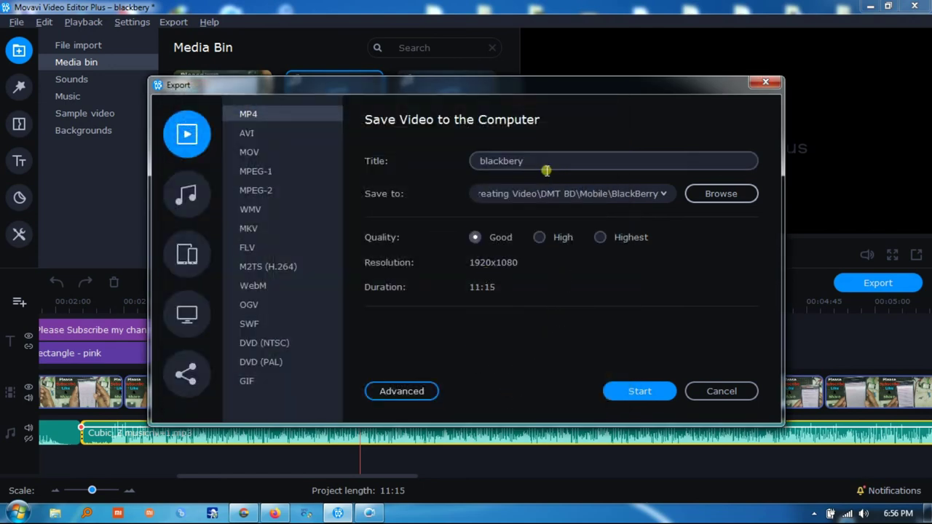
pyautogui.doubleClick(485, 165)
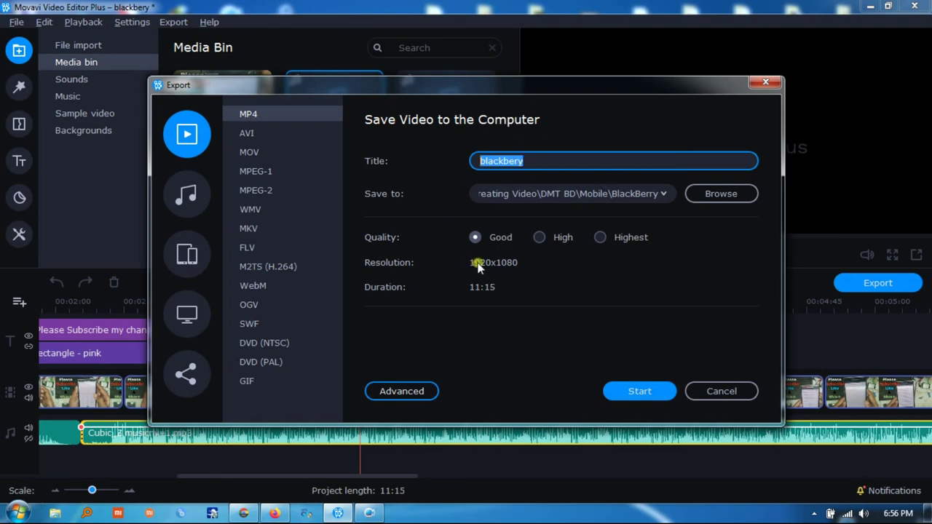
pyautogui.click(628, 392)
pyautogui.click(475, 238)
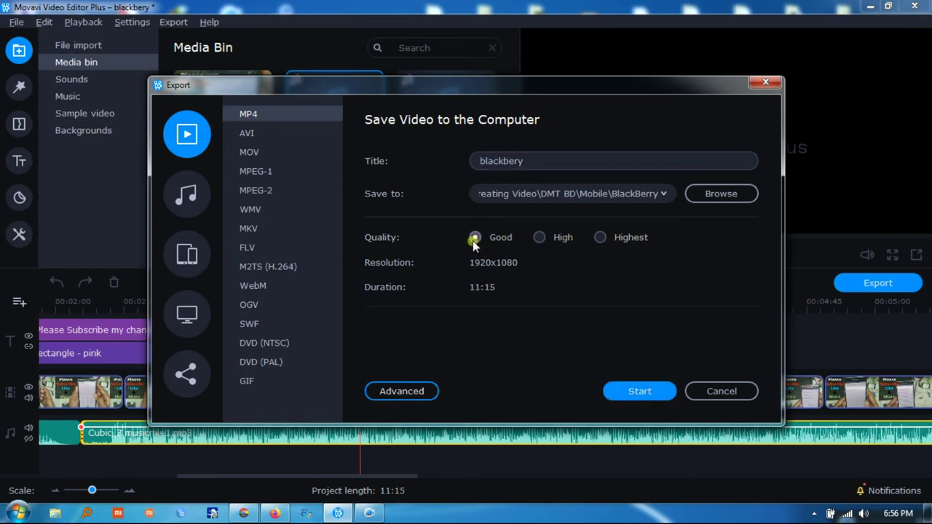
pyautogui.click(602, 238)
pyautogui.click(476, 238)
# Step: In the advanced export settings, try the MPEG-4 video codec and set the codec back to H.264
pyautogui.click(402, 392)
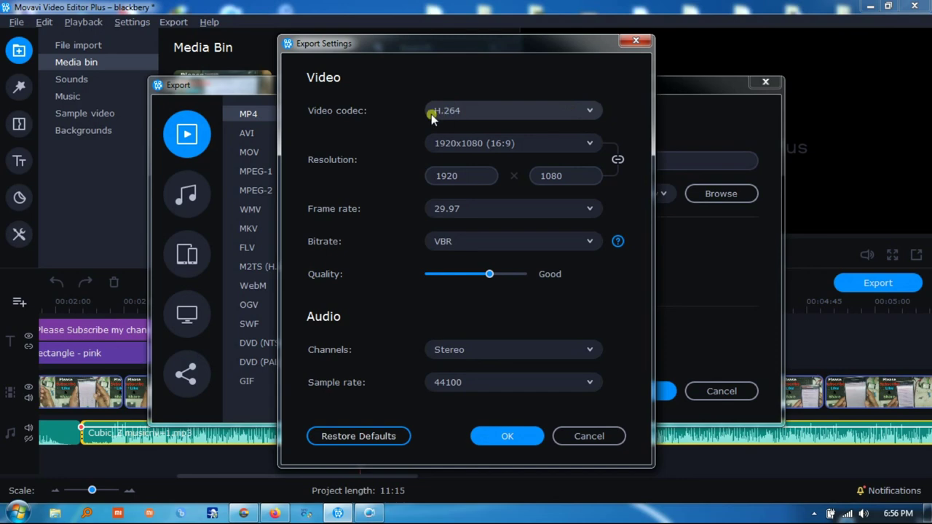
pyautogui.click(594, 110)
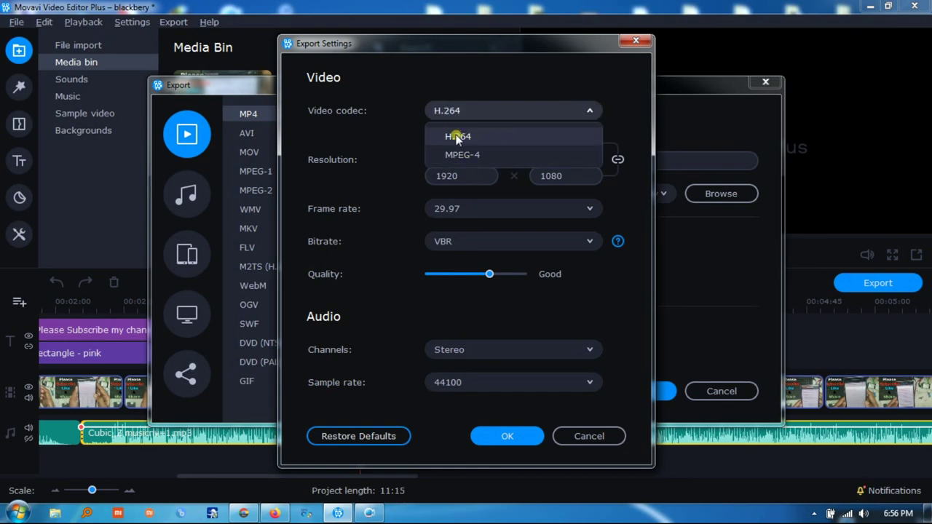
pyautogui.click(475, 86)
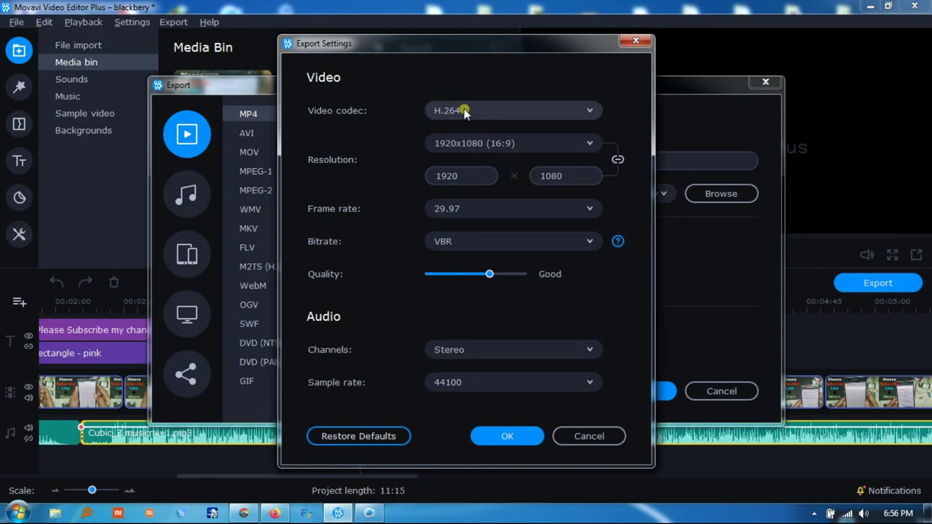
pyautogui.click(548, 110)
pyautogui.click(474, 152)
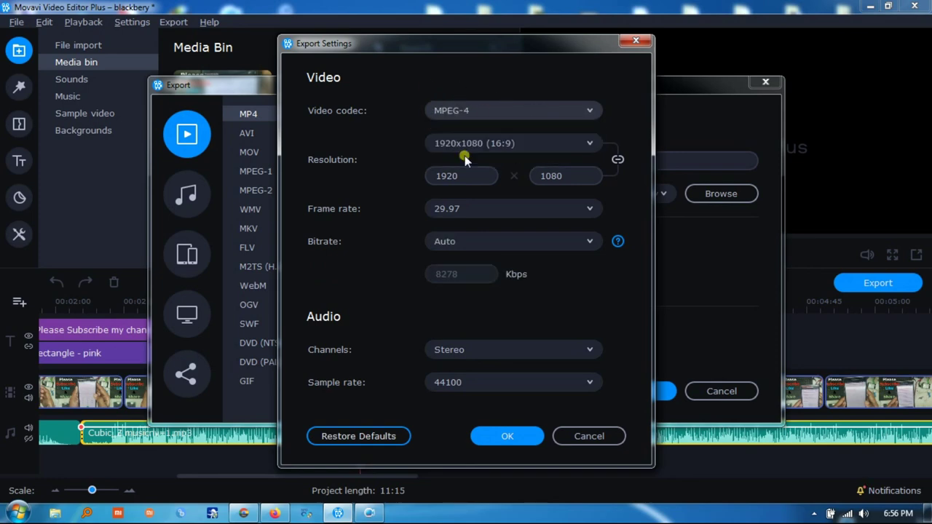
pyautogui.click(589, 110)
pyautogui.click(504, 134)
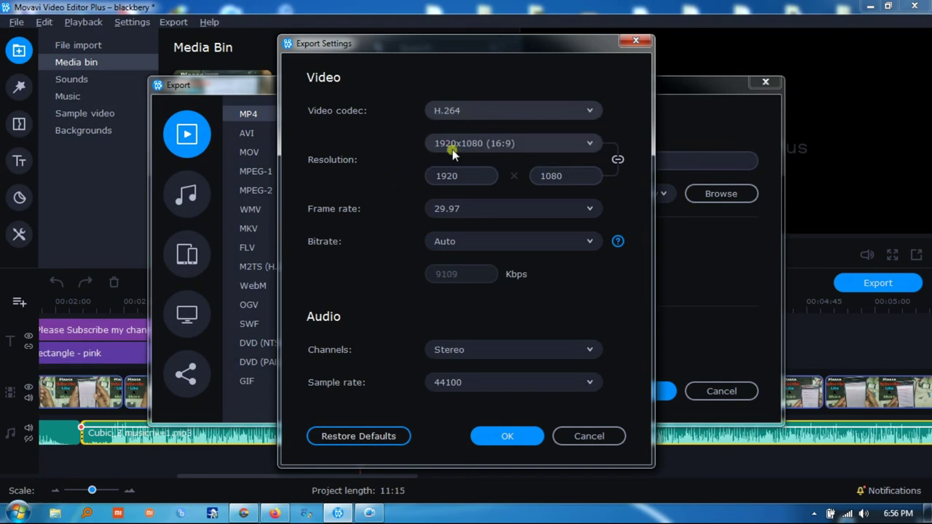
# Step: Set the export resolution to 1920x1080 (16:9) and apply the advanced settings
pyautogui.click(589, 142)
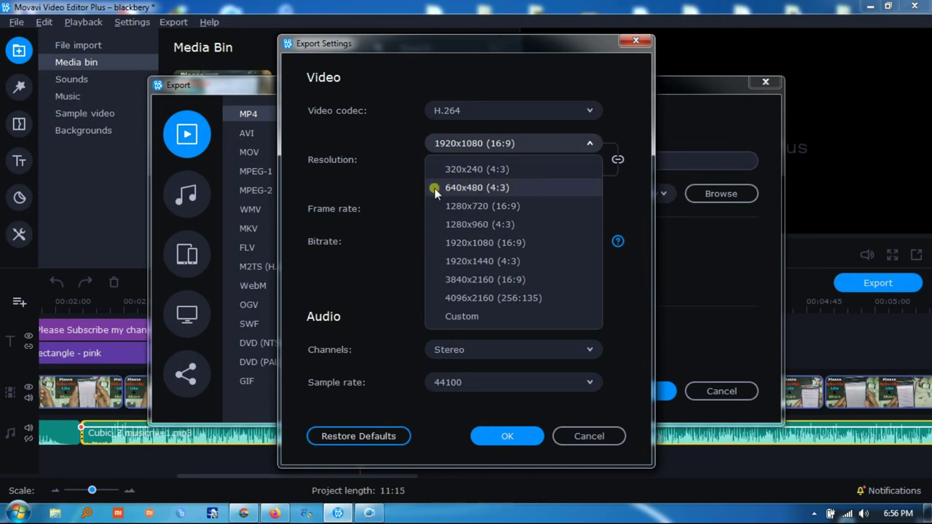
pyautogui.click(483, 246)
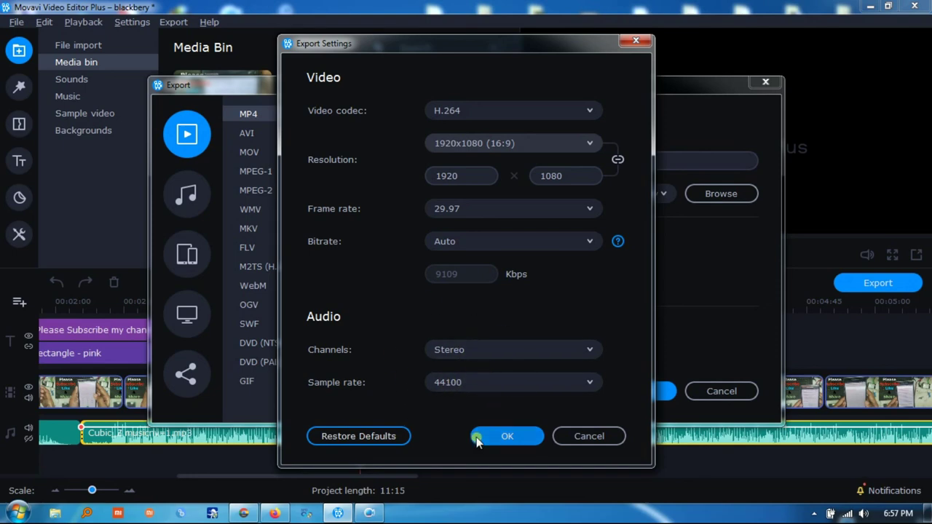
pyautogui.click(526, 436)
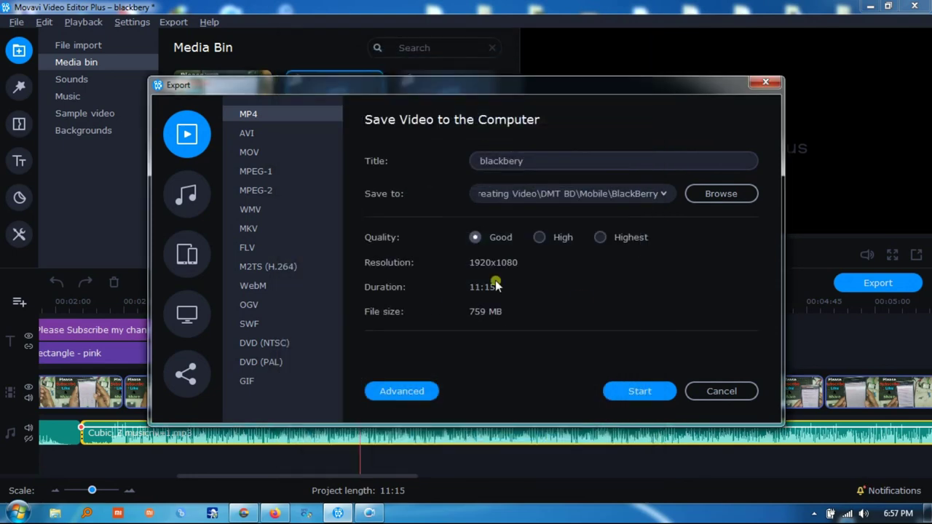
# Step: Start saving the video with these export settings, then cancel the saving and close the export dialog
pyautogui.click(632, 391)
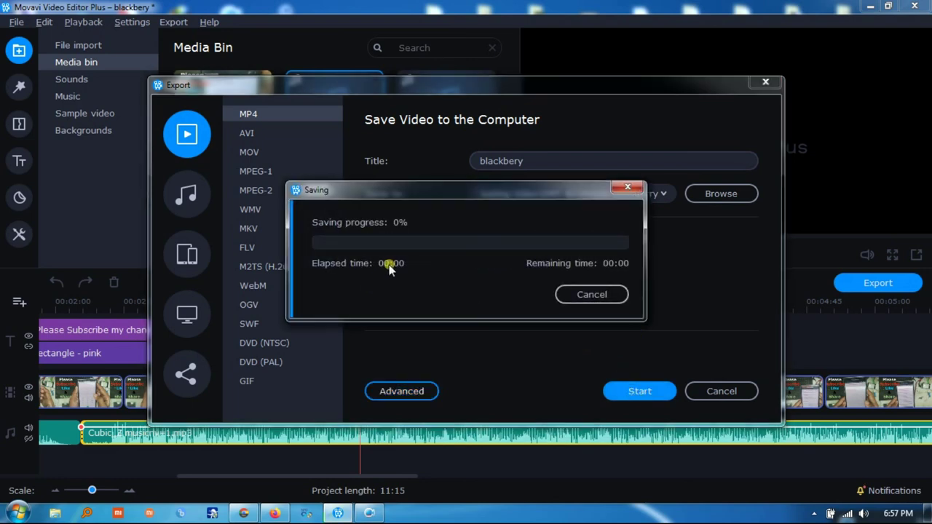
pyautogui.click(588, 295)
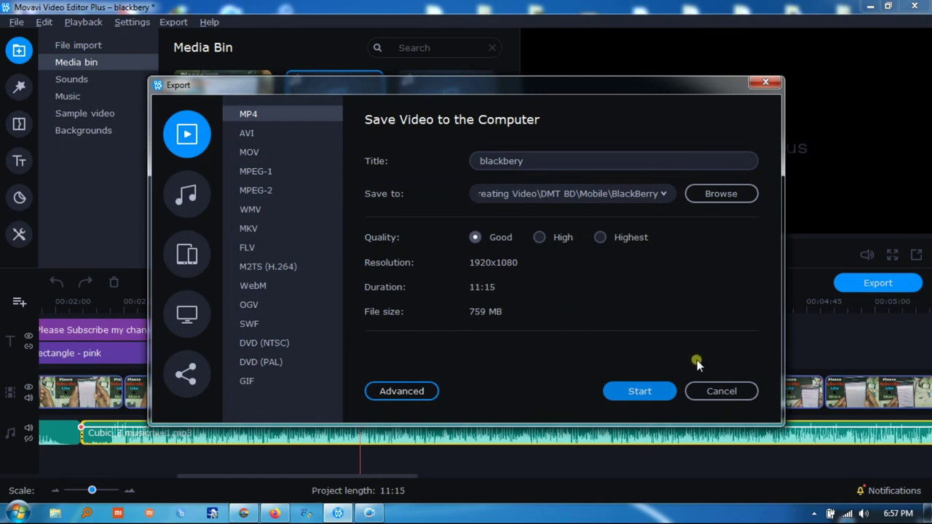
pyautogui.click(720, 391)
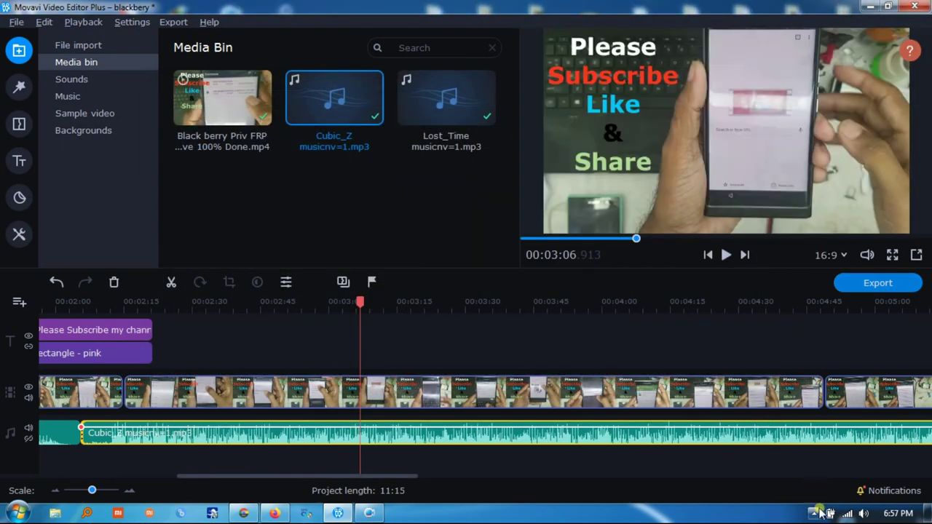